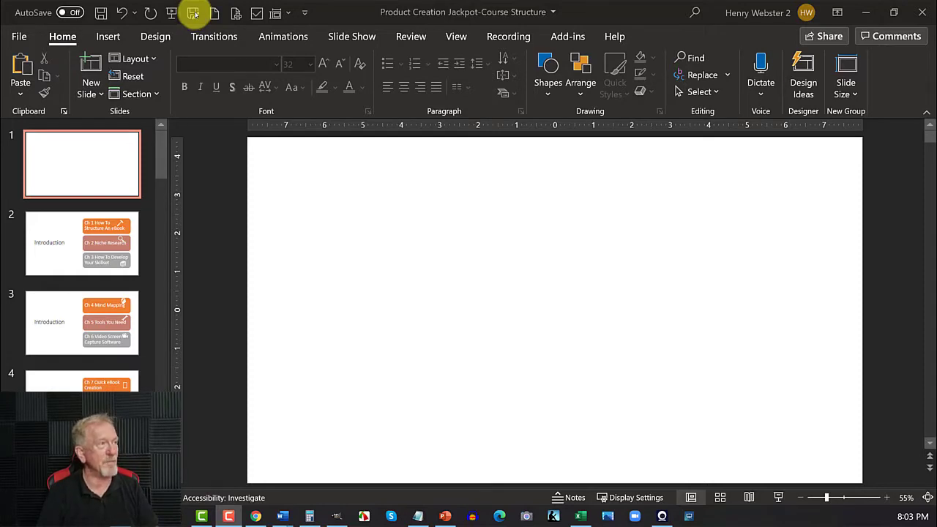
# Open PowerPoint Options on the Quick Access Toolbar page through the toolbar's More Commands entry.
pyautogui.click(306, 14)
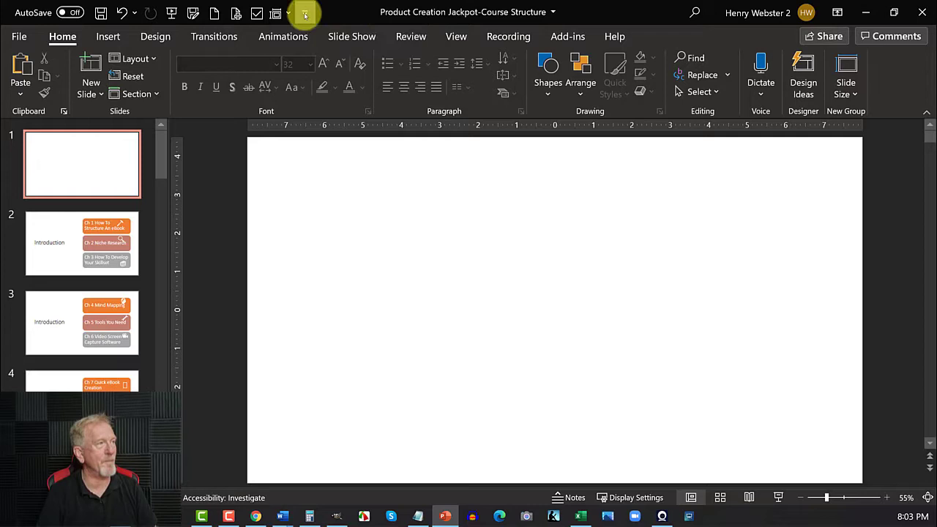
pyautogui.click(305, 14)
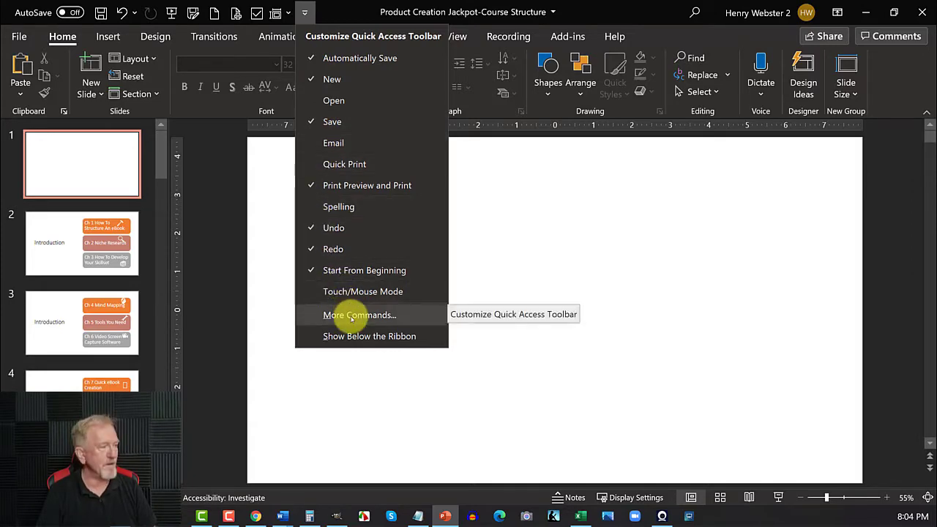
pyautogui.click(350, 316)
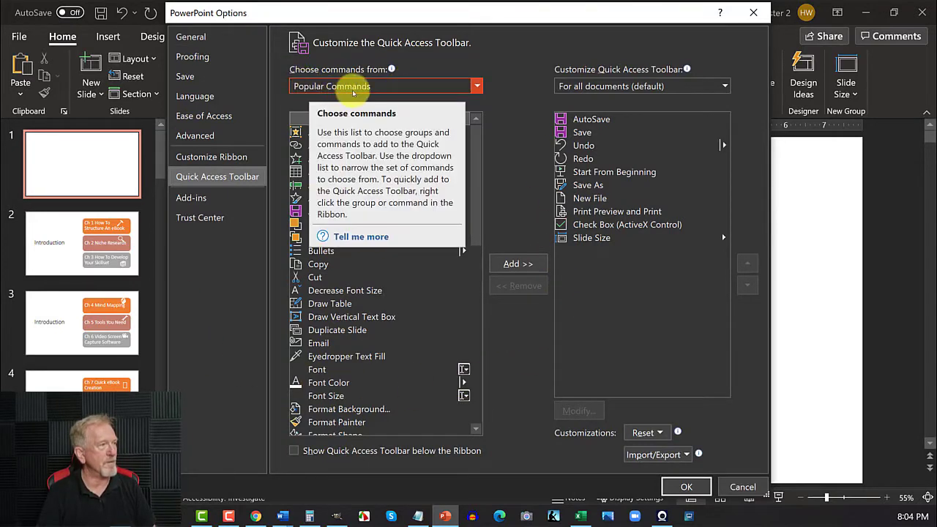
# Switch the command list to All Commands and select Save As.
pyautogui.click(476, 85)
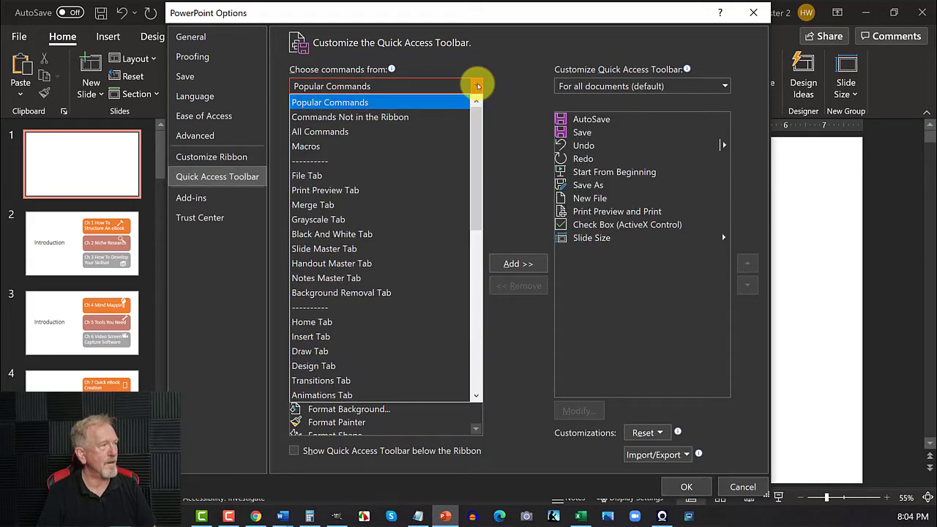
pyautogui.click(316, 132)
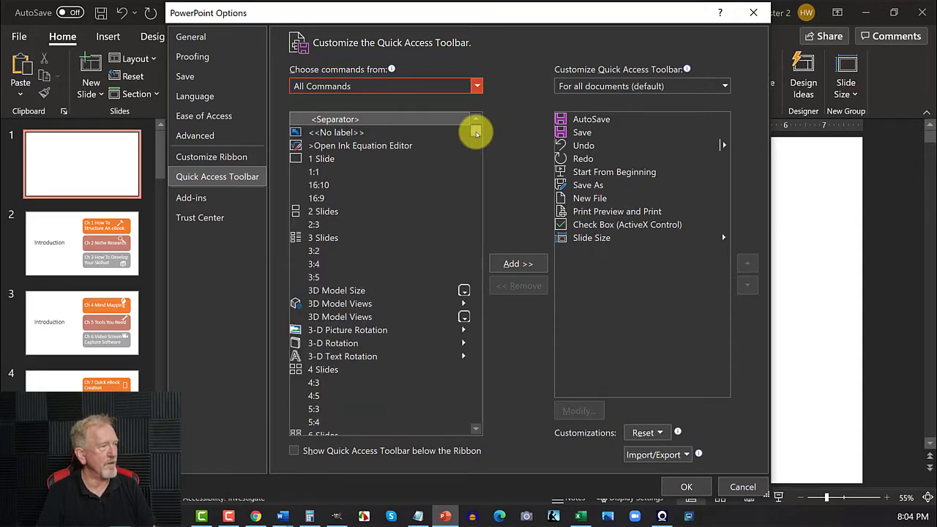
pyautogui.moveTo(476, 132); pyautogui.dragTo(480, 356)
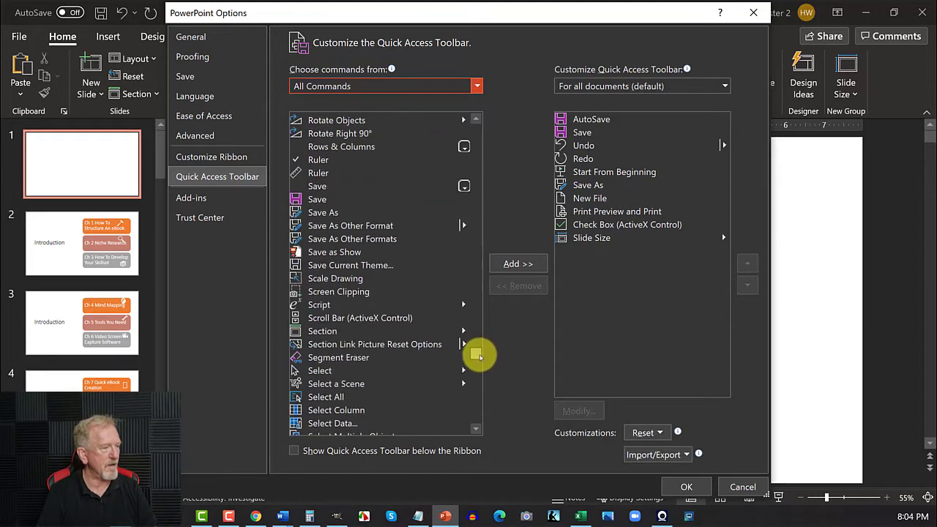
pyautogui.click(314, 214)
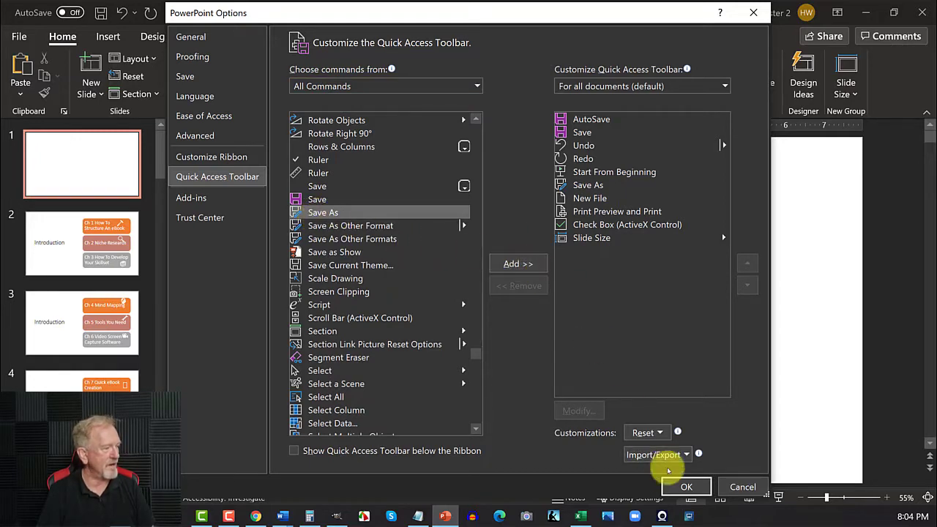
# Close PowerPoint Options without changes and step through slides 2 to 5.
pyautogui.click(752, 15)
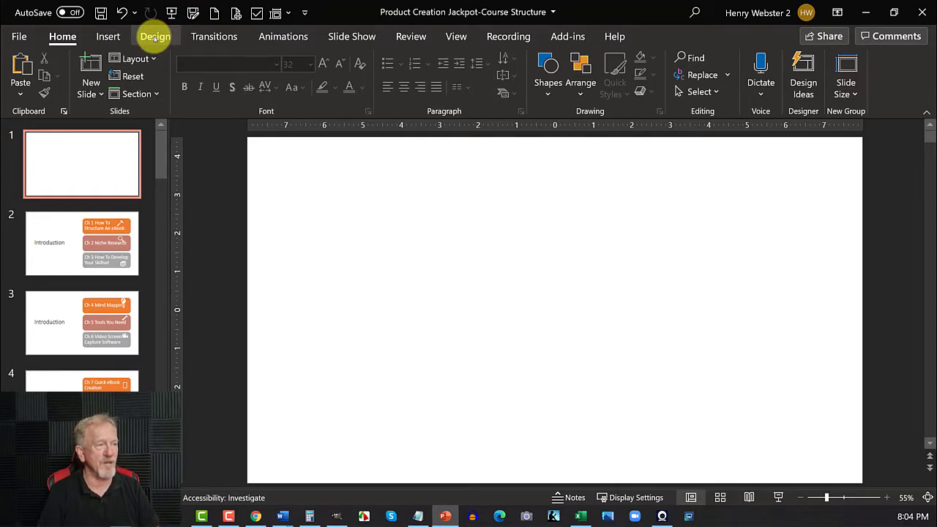
pyautogui.click(105, 235)
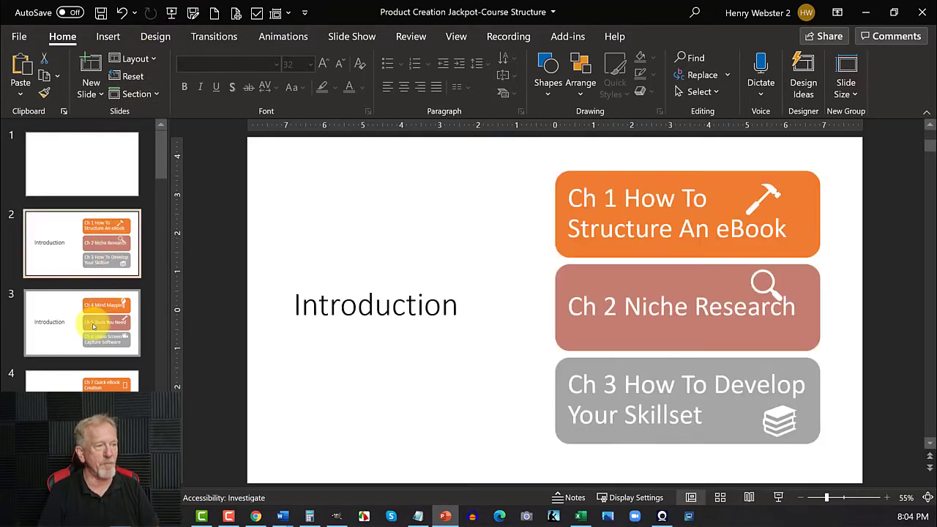
pyautogui.click(94, 327)
pyautogui.scroll(-1, 111, 383)
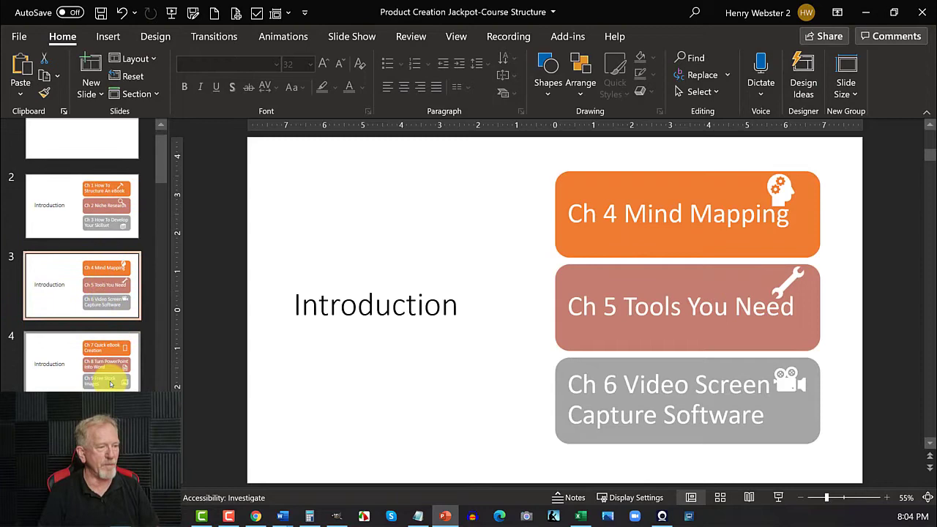
pyautogui.scroll(-1, 110, 384)
pyautogui.click(81, 272)
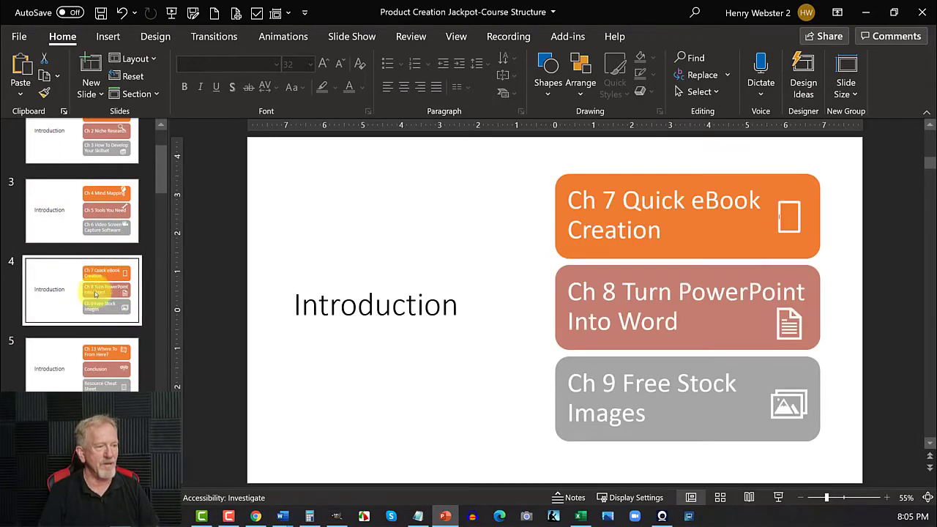
pyautogui.click(62, 385)
# Continue through slides 6 to 11 and scroll down toward the Chapter 8 slides.
pyautogui.press('Down')
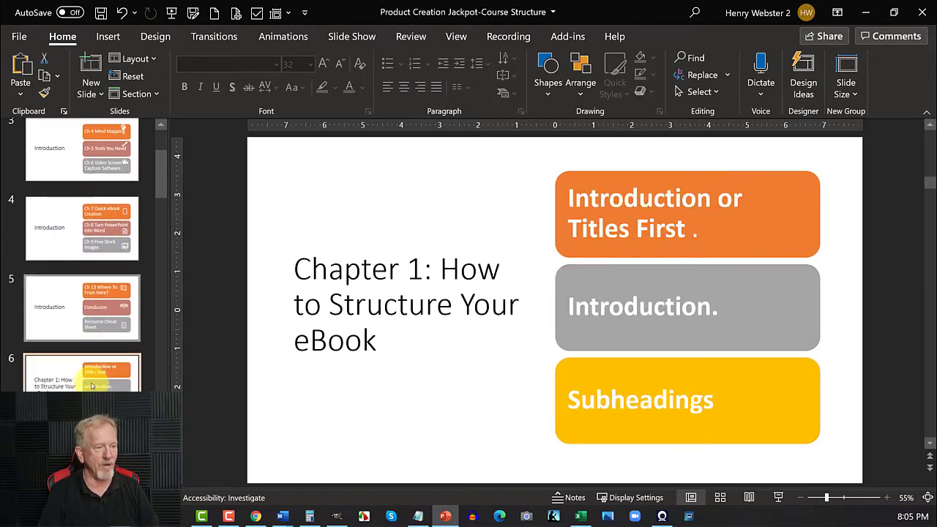
pyautogui.scroll(-2, 92, 386)
pyautogui.click(98, 289)
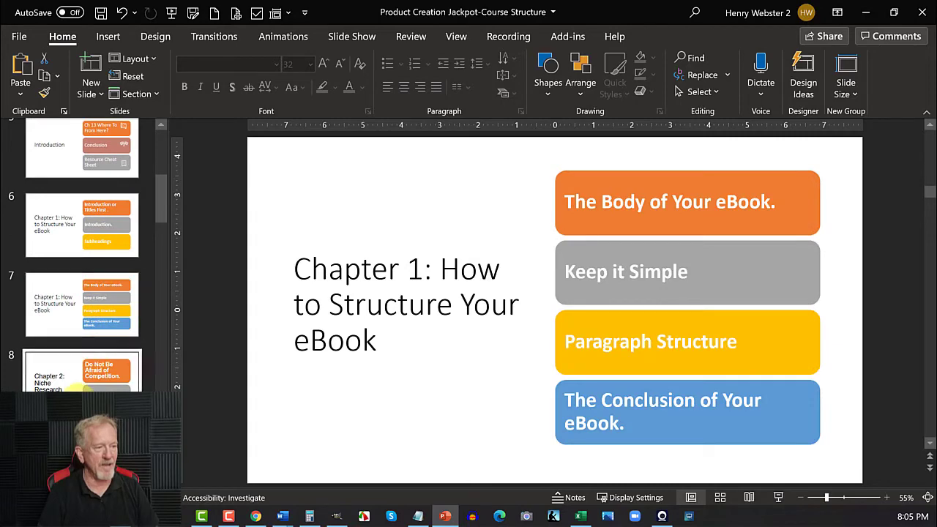
pyautogui.click(81, 377)
pyautogui.scroll(-1, 81, 377)
pyautogui.click(85, 369)
pyautogui.scroll(-2, 102, 349)
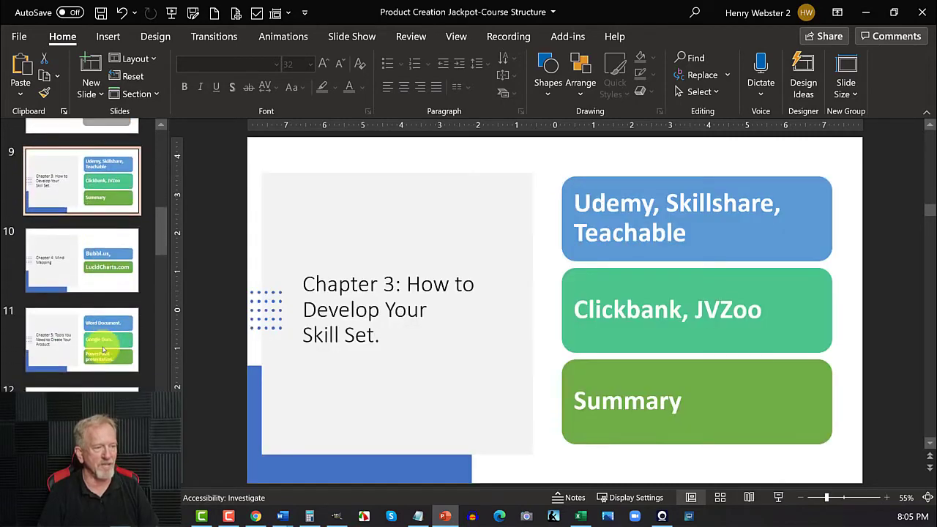
pyautogui.click(98, 247)
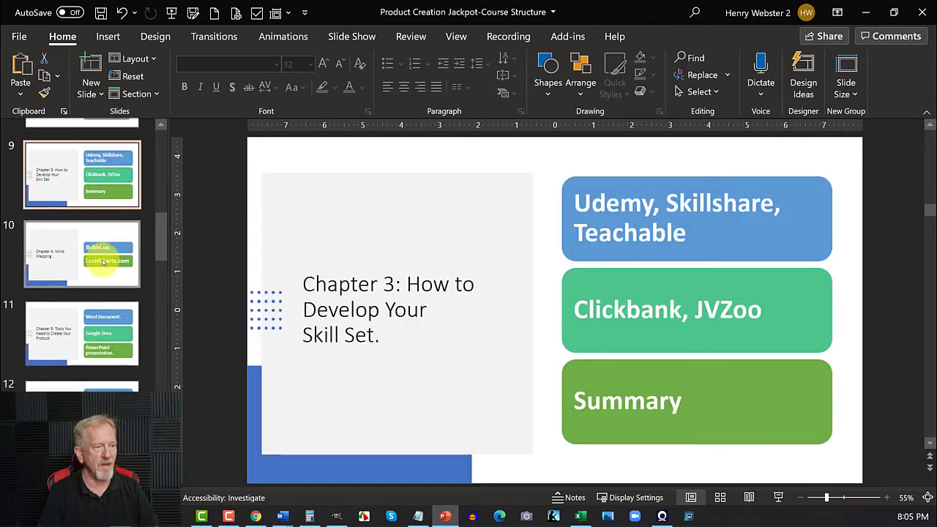
pyautogui.click(93, 347)
pyautogui.scroll(-5, 98, 294)
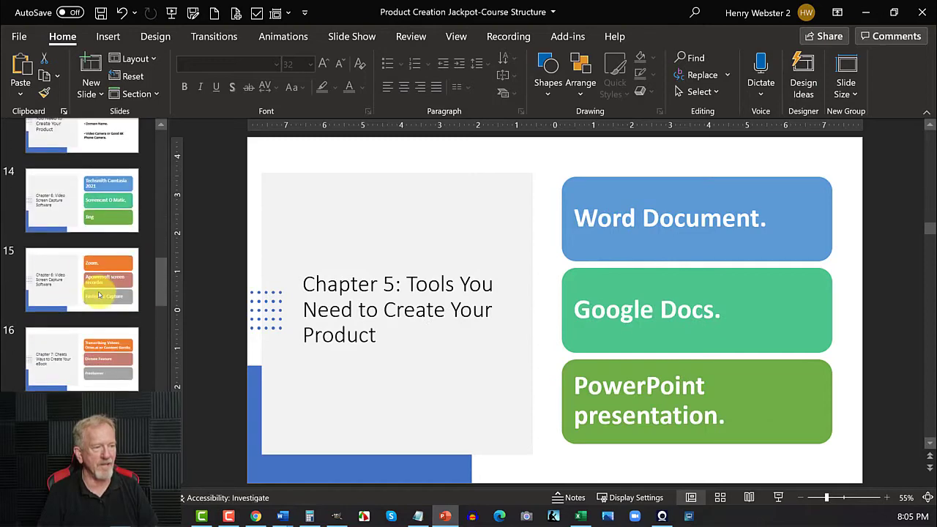
pyautogui.scroll(-3, 99, 294)
# Enlarge the Word styles screenshot on slide 17 from both corners.
pyautogui.click(84, 213)
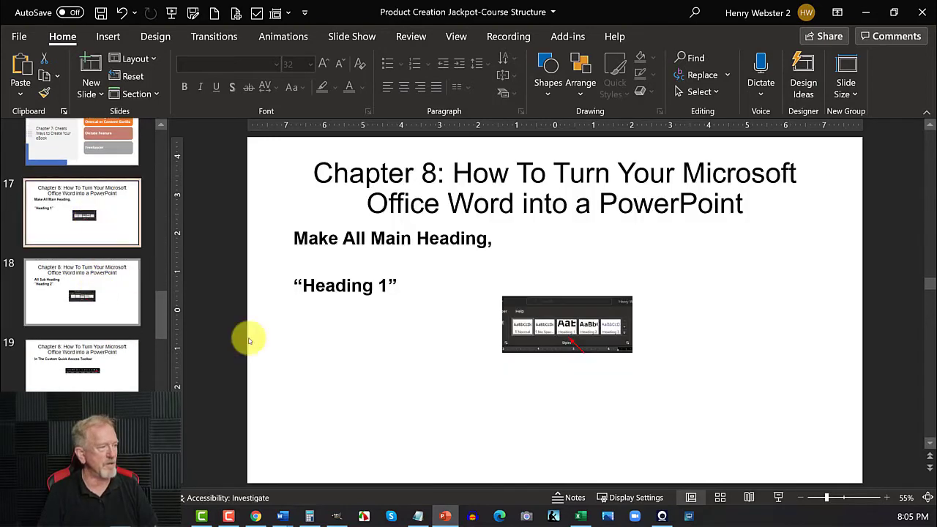
pyautogui.click(518, 326)
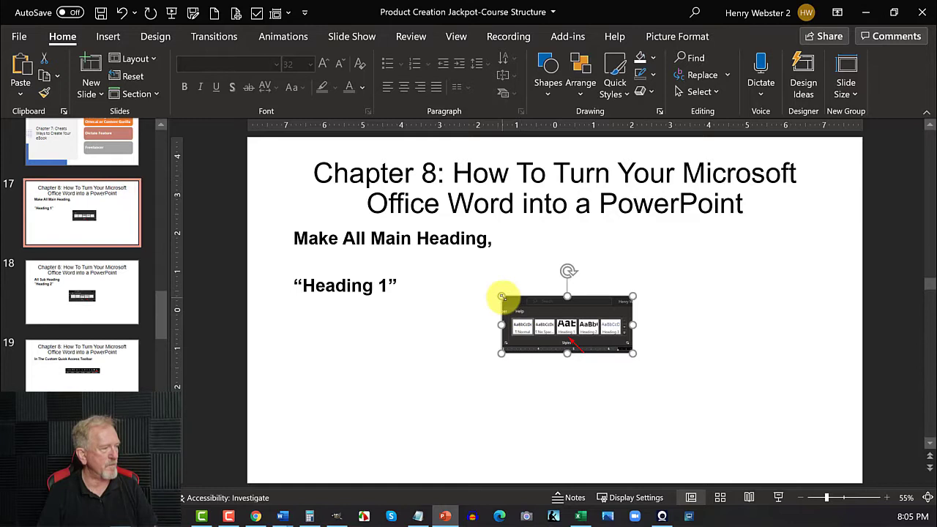
pyautogui.moveTo(501, 296); pyautogui.dragTo(438, 258)
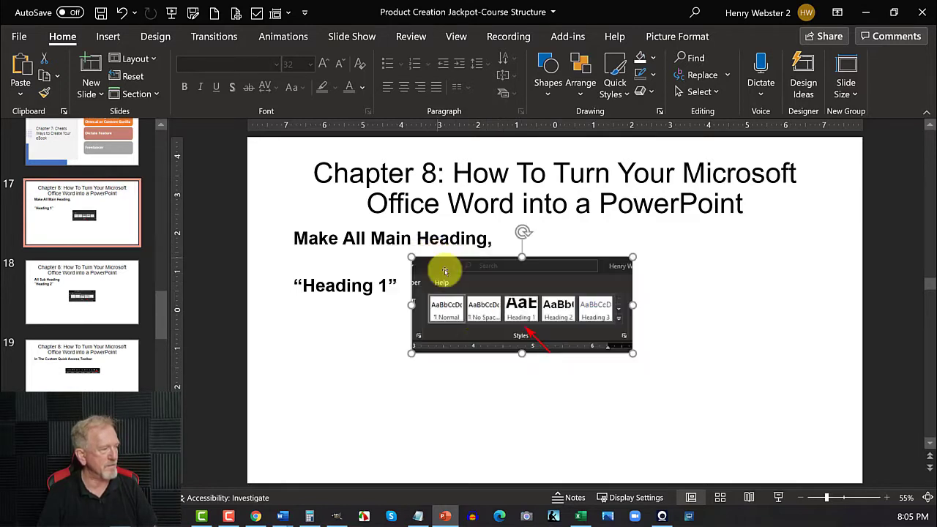
pyautogui.moveTo(633, 354); pyautogui.dragTo(690, 412)
# Enlarge the small Heading 2 screenshot on slide 18 from both corners.
pyautogui.click(113, 296)
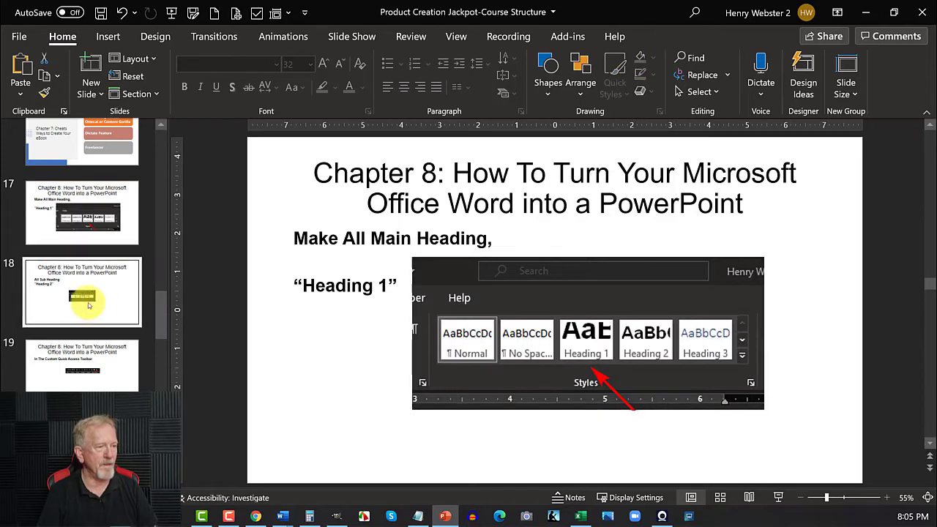
pyautogui.click(481, 301)
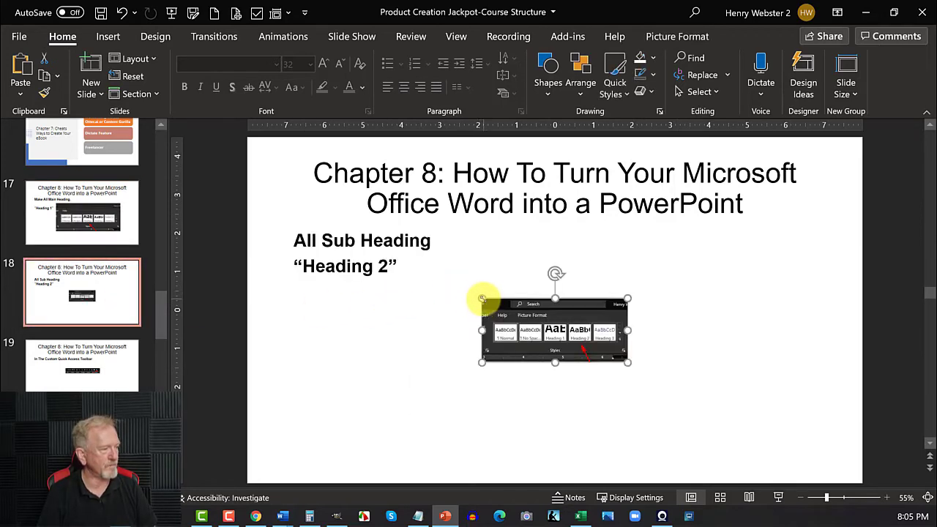
pyautogui.moveTo(482, 298); pyautogui.dragTo(445, 265)
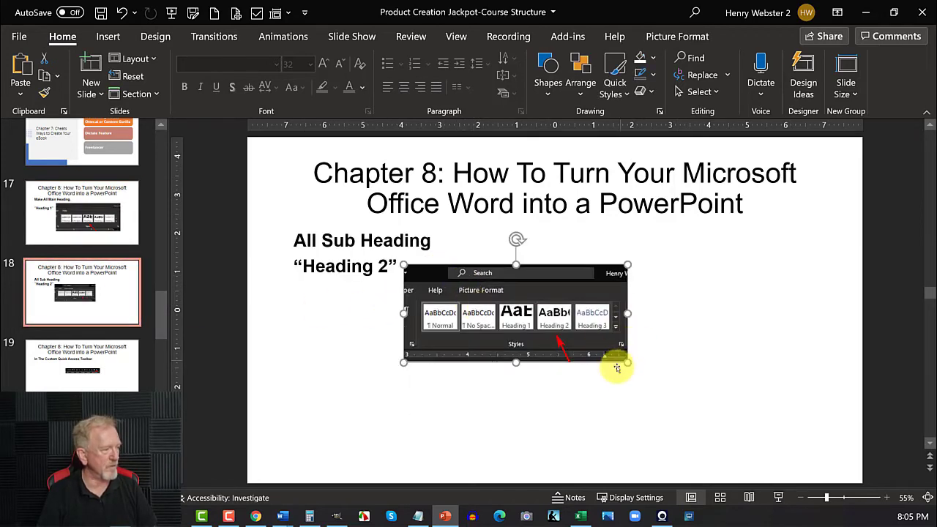
pyautogui.moveTo(626, 361); pyautogui.dragTo(676, 402)
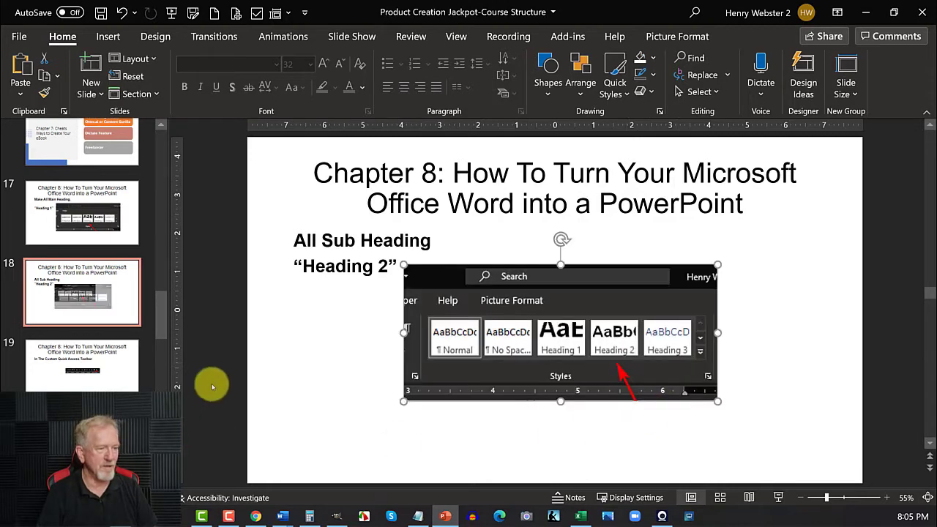
# Enlarge slide 19's toolbar screenshot and centre it below the heading.
pyautogui.click(73, 373)
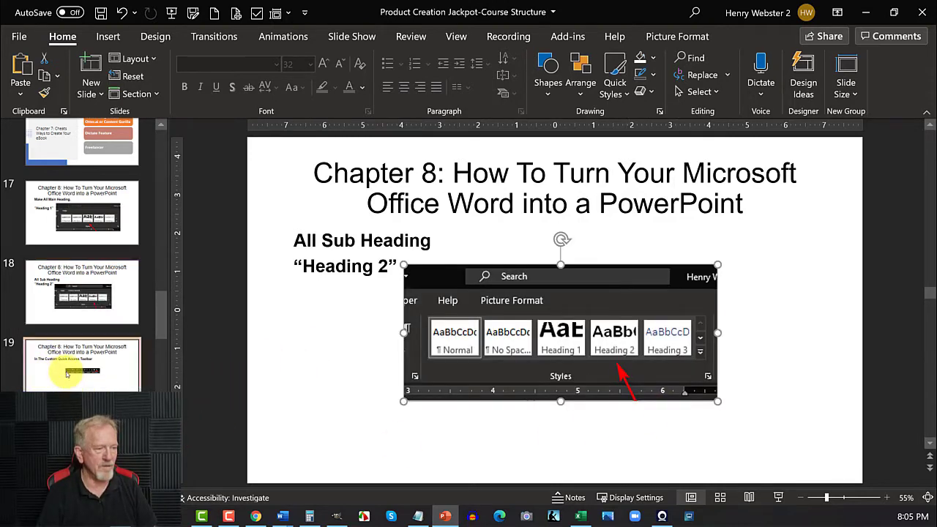
pyautogui.click(474, 303)
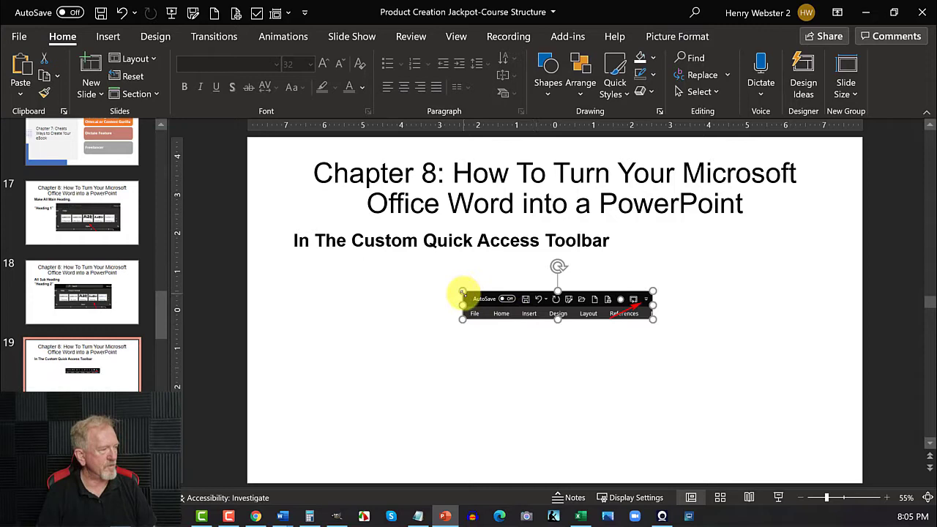
pyautogui.moveTo(463, 292); pyautogui.dragTo(518, 311)
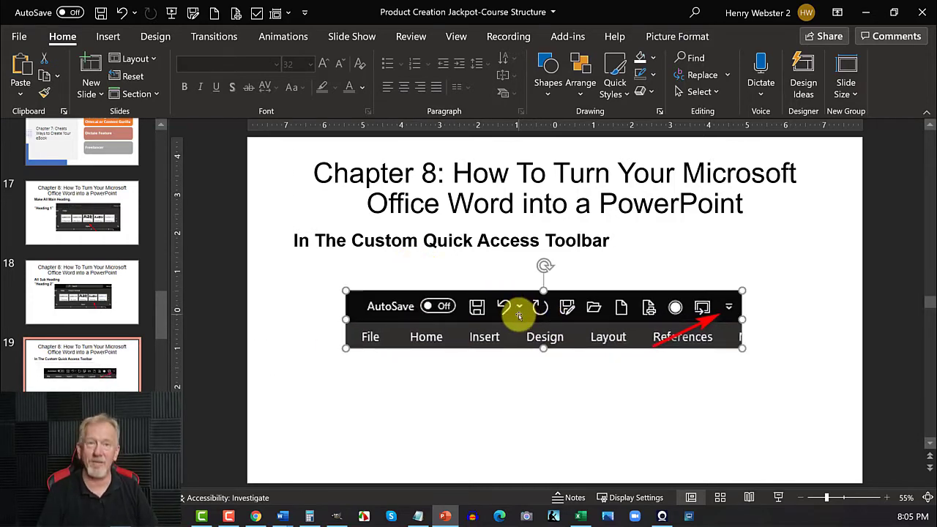
# Browse slides 21 to 23 and on to the Chapter 9 stock images slide.
pyautogui.scroll(-5, 133, 338)
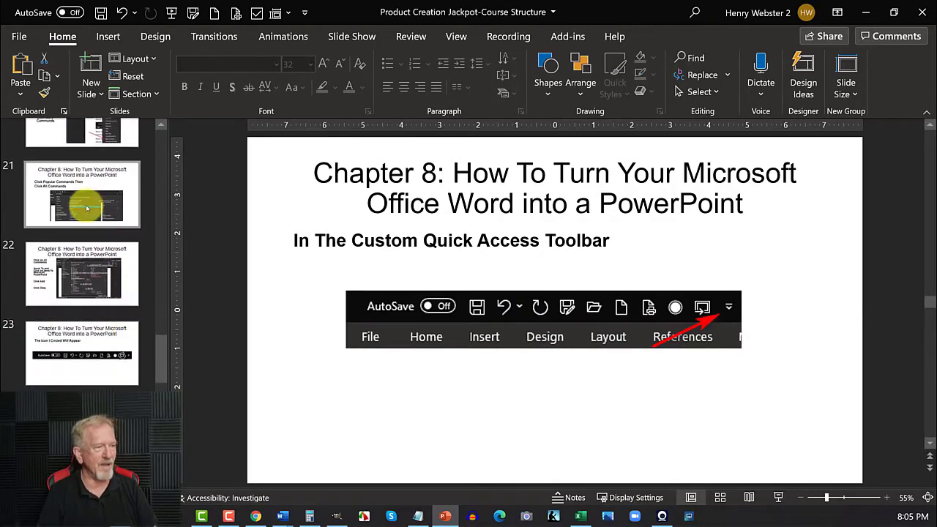
pyautogui.click(83, 203)
pyautogui.click(95, 264)
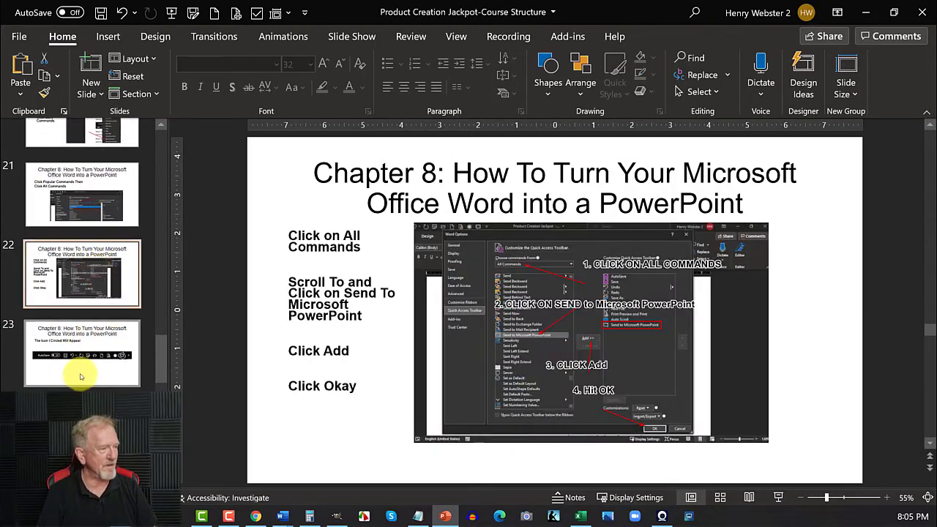
pyautogui.click(85, 366)
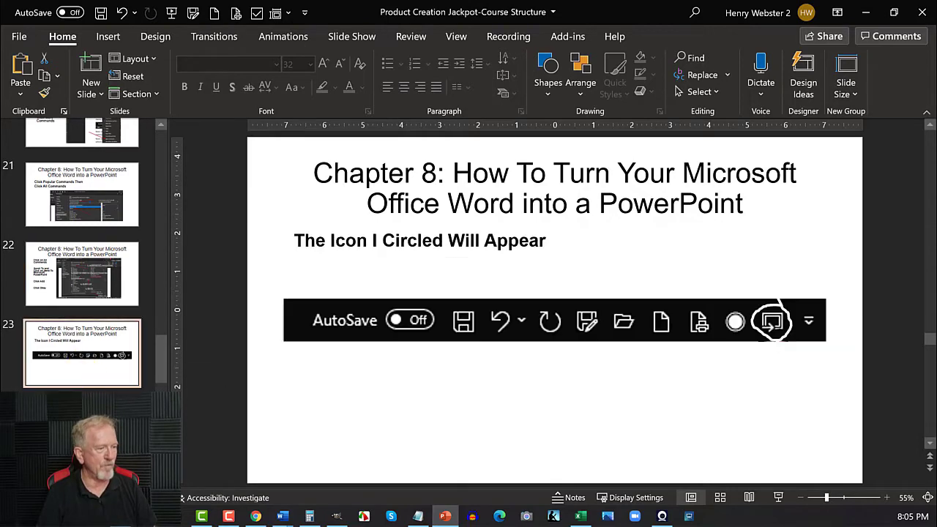
pyautogui.press('Down')
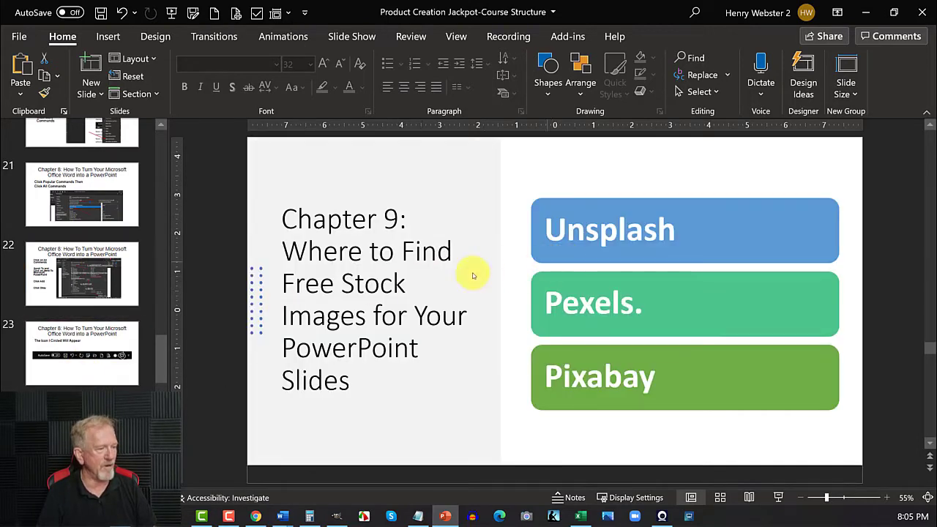
# Return the thumbnail pane to the top and show the Design options.
pyautogui.scroll(-2, 73, 362)
pyautogui.scroll(-7, 71, 364)
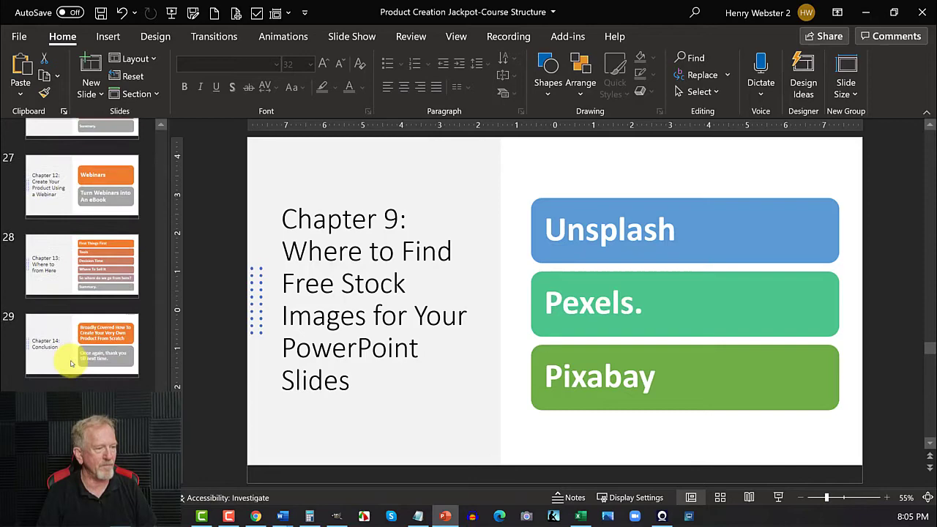
pyautogui.scroll(12, 71, 364)
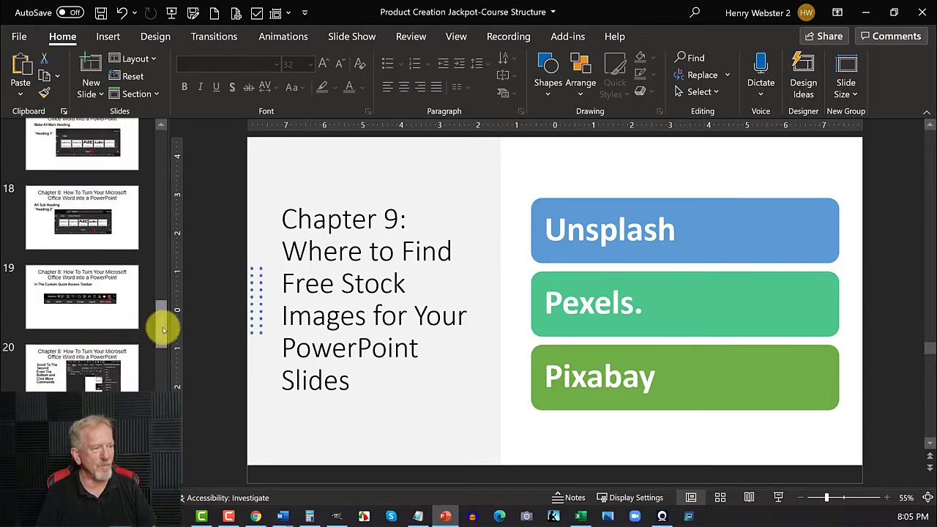
pyautogui.moveTo(162, 329); pyautogui.dragTo(157, 46)
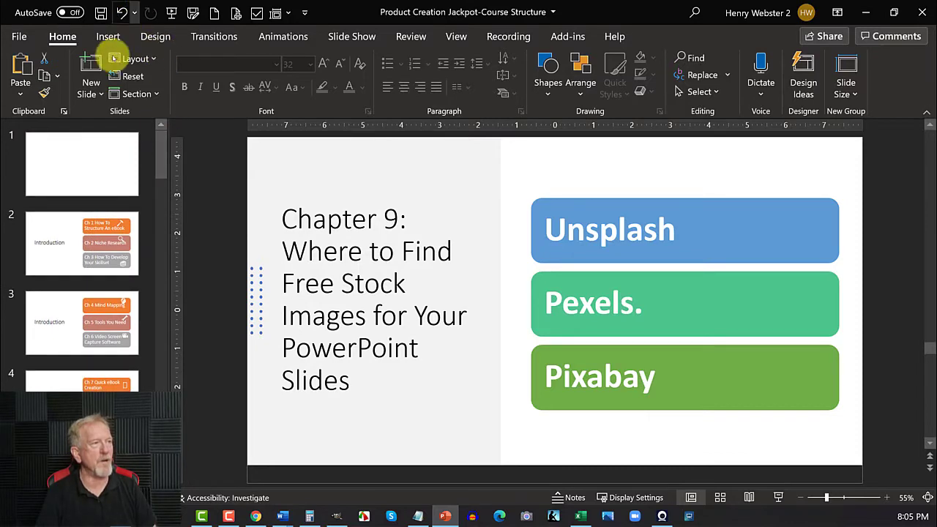
pyautogui.click(156, 37)
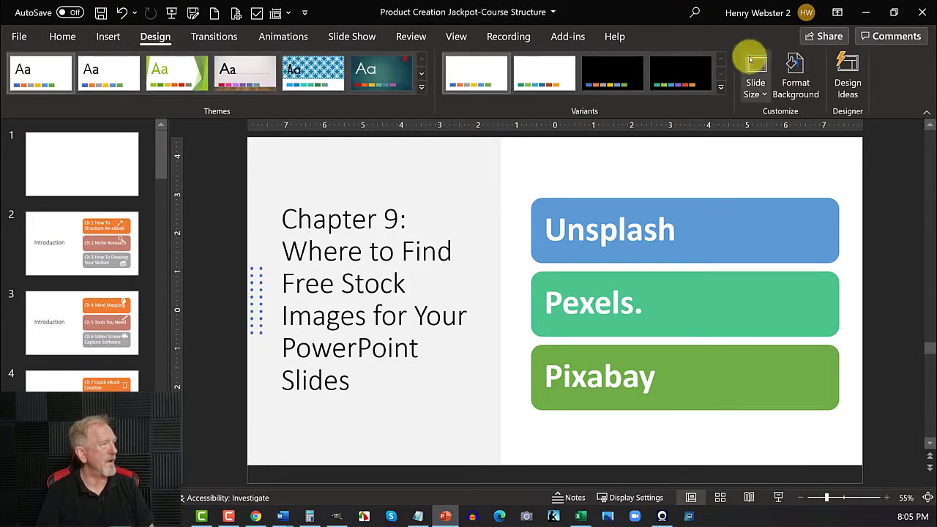
# Set a custom slide size of 6 in wide by 9 in high, portrait.
pyautogui.click(764, 95)
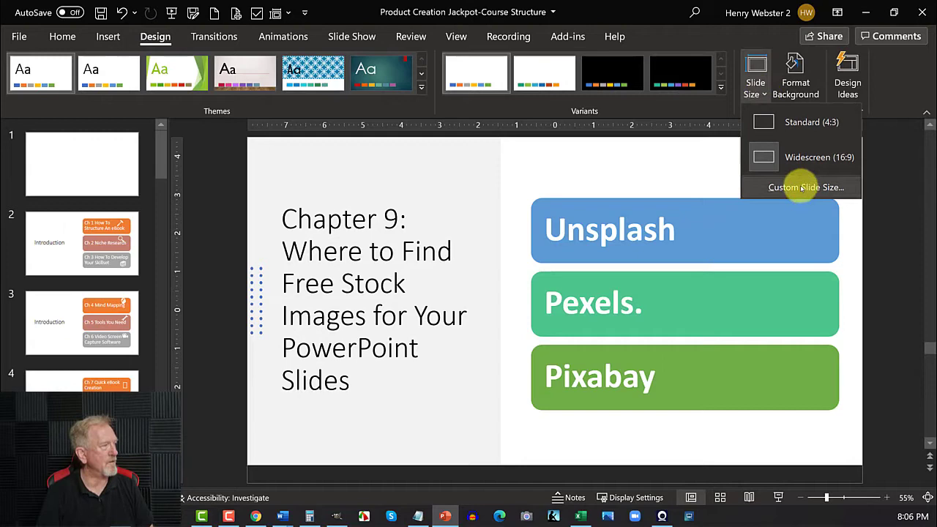
pyautogui.click(800, 187)
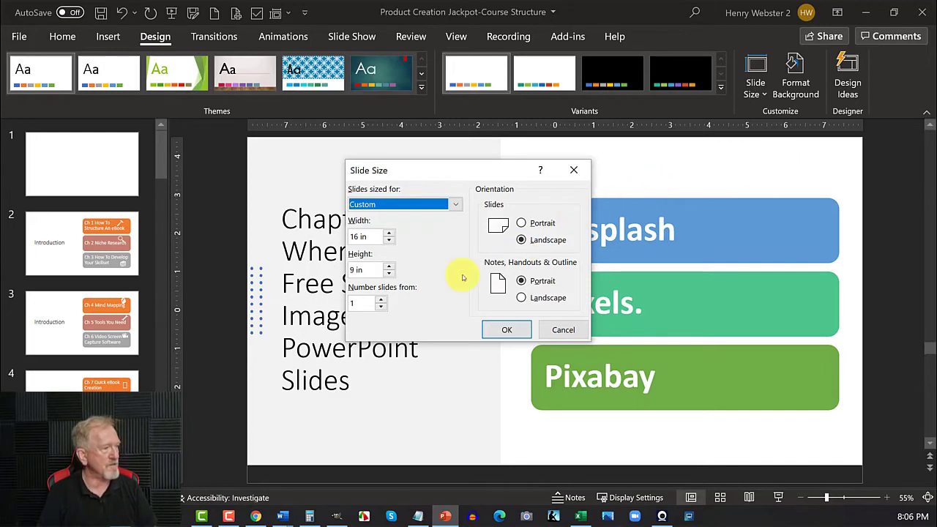
pyautogui.click(357, 236)
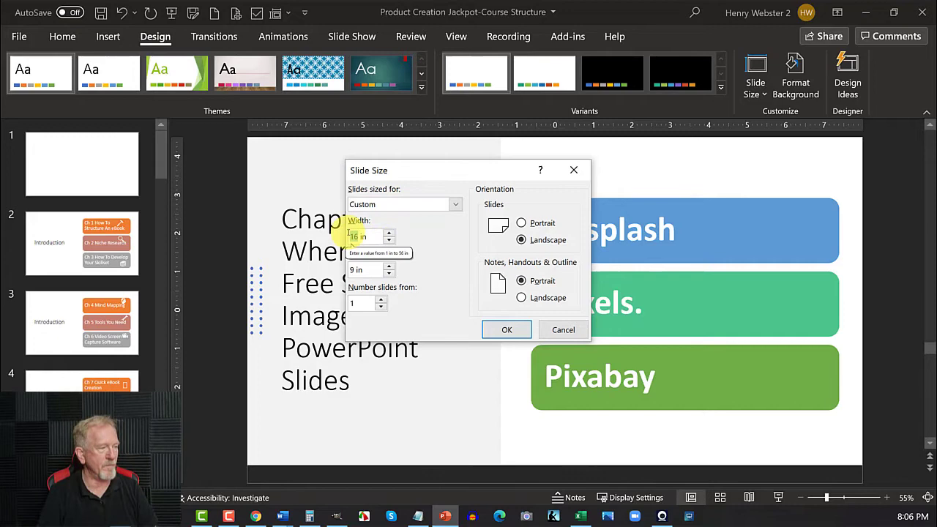
pyautogui.doubleClick(348, 236)
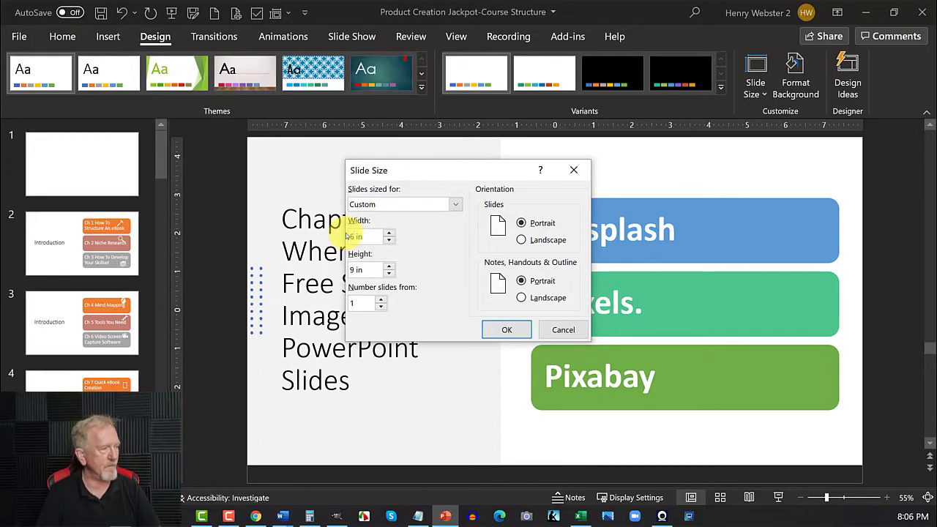
pyautogui.click(508, 329)
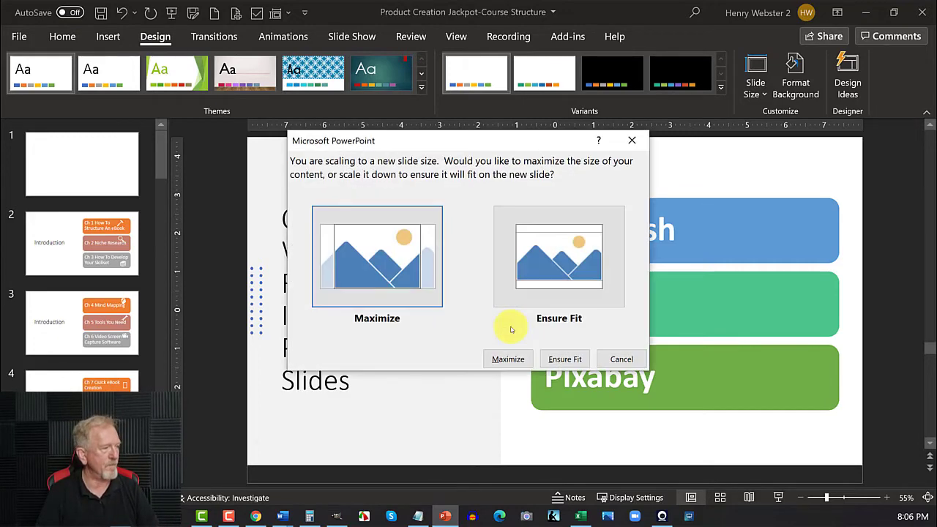
# Choose Ensure Fit so content scales down onto the 6 × 9 in portrait slides.
pyautogui.click(553, 252)
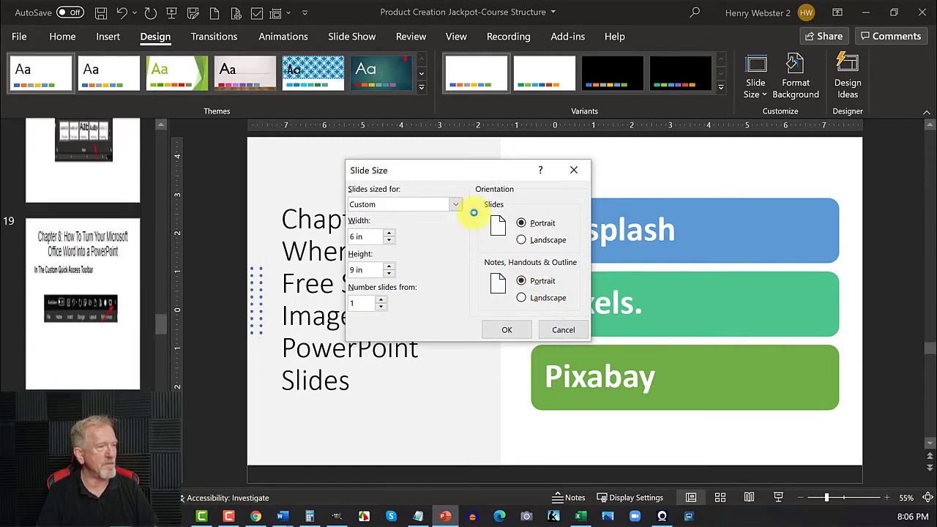
pyautogui.press('Return')
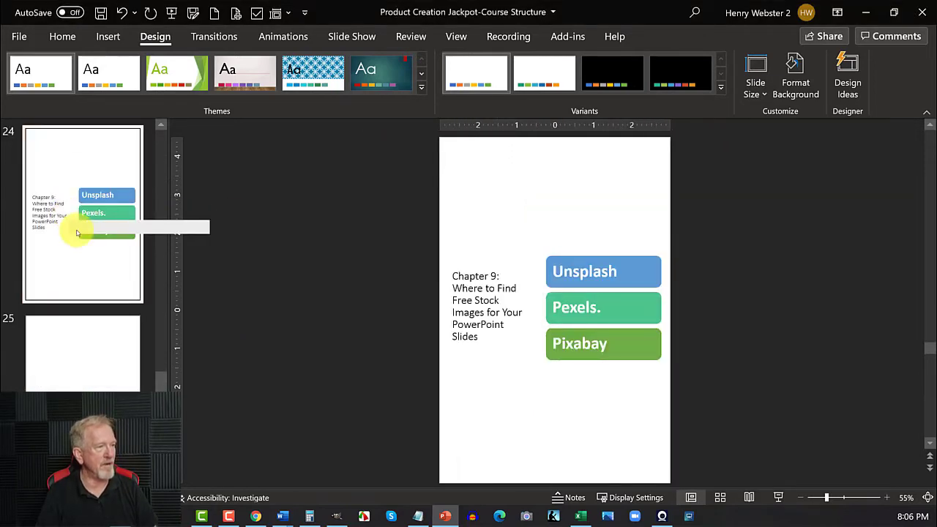
pyautogui.scroll(5, 79, 228)
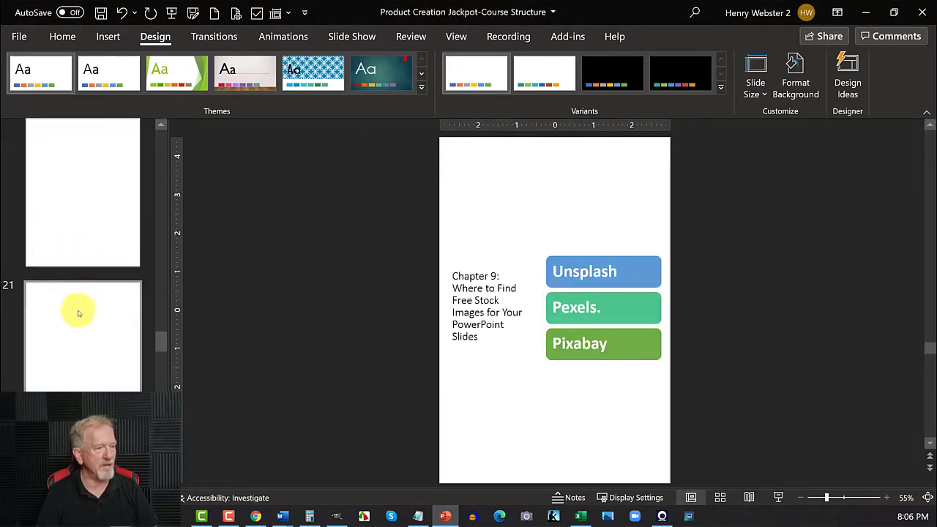
# Enlarge and slightly reposition the screenshot on slide 21.
pyautogui.click(78, 371)
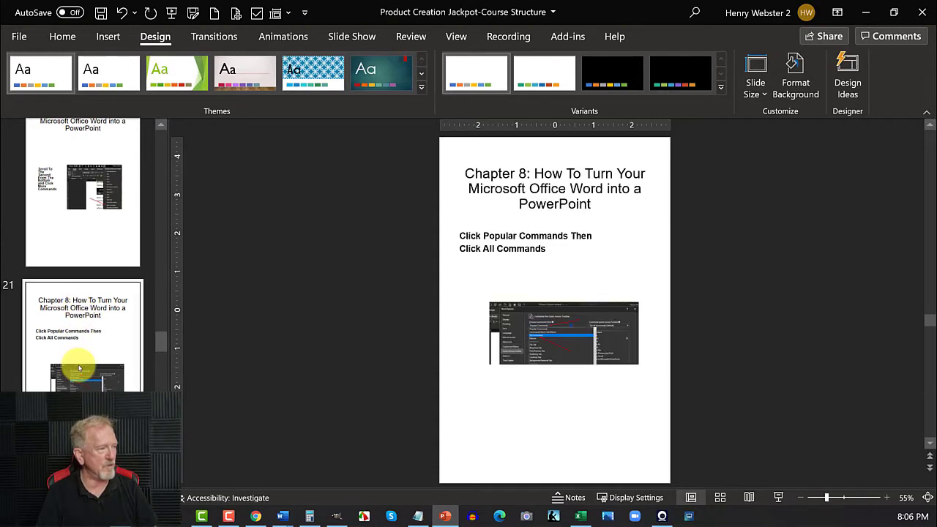
pyautogui.click(567, 335)
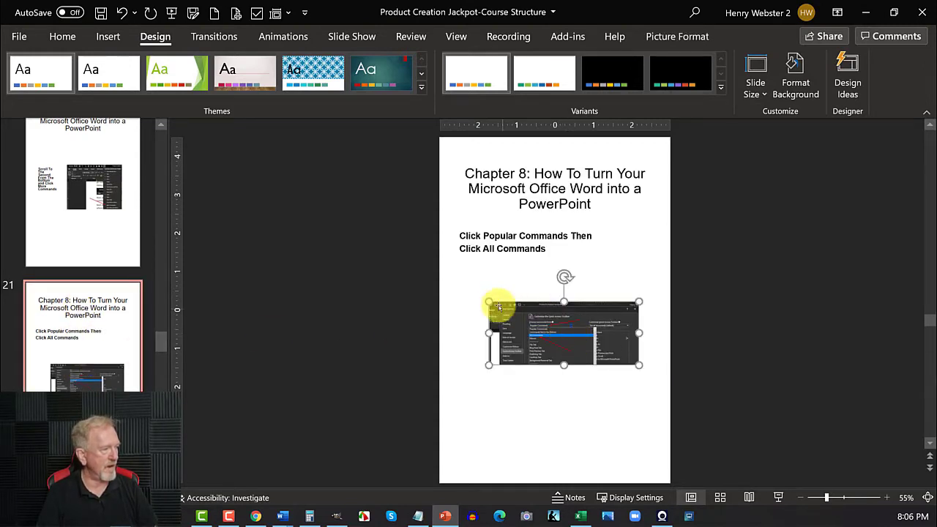
pyautogui.moveTo(489, 301); pyautogui.dragTo(446, 284)
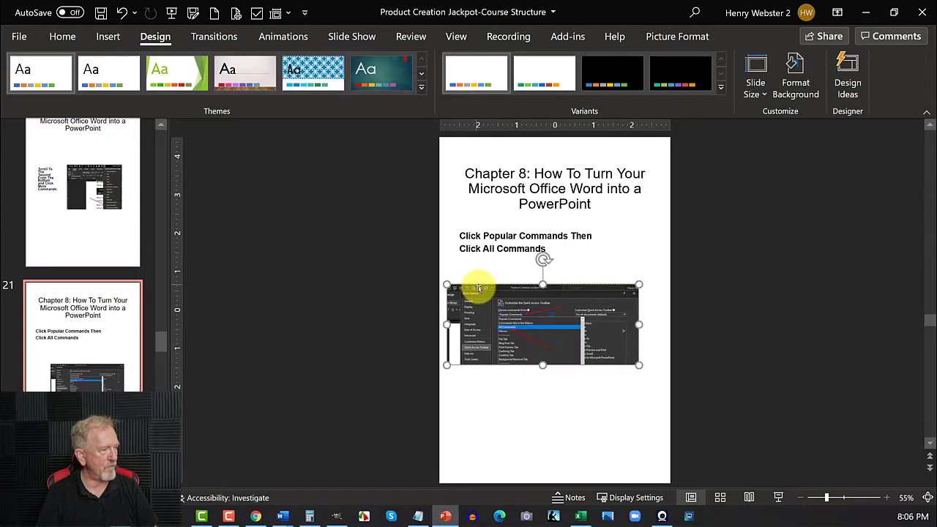
pyautogui.moveTo(502, 311); pyautogui.dragTo(514, 307)
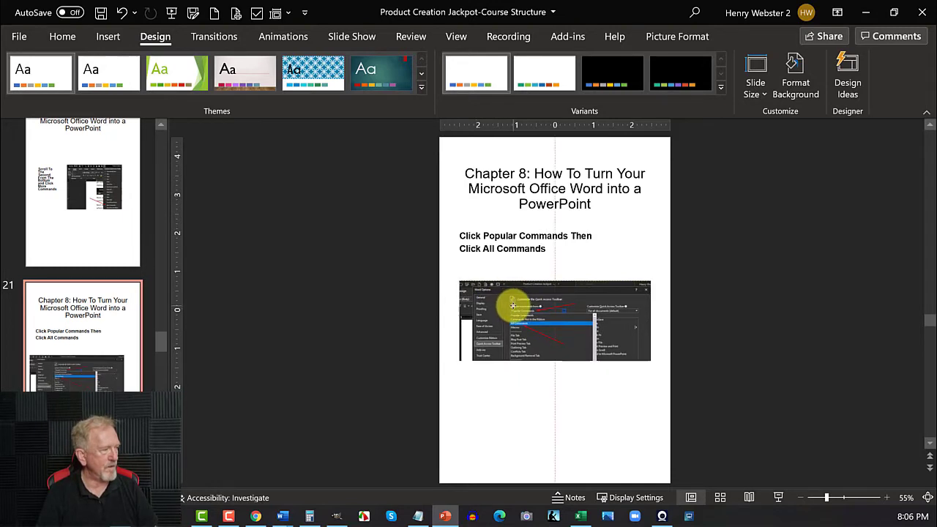
# On slide 20, enlarge the screenshot up-right and stretch the instruction text box up-left.
pyautogui.click(98, 184)
pyautogui.click(544, 303)
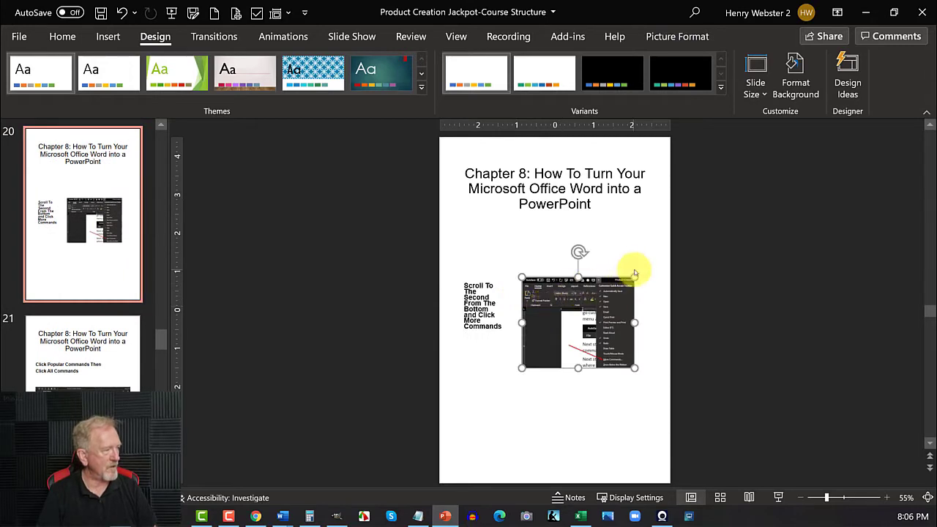
pyautogui.moveTo(634, 277); pyautogui.dragTo(665, 252)
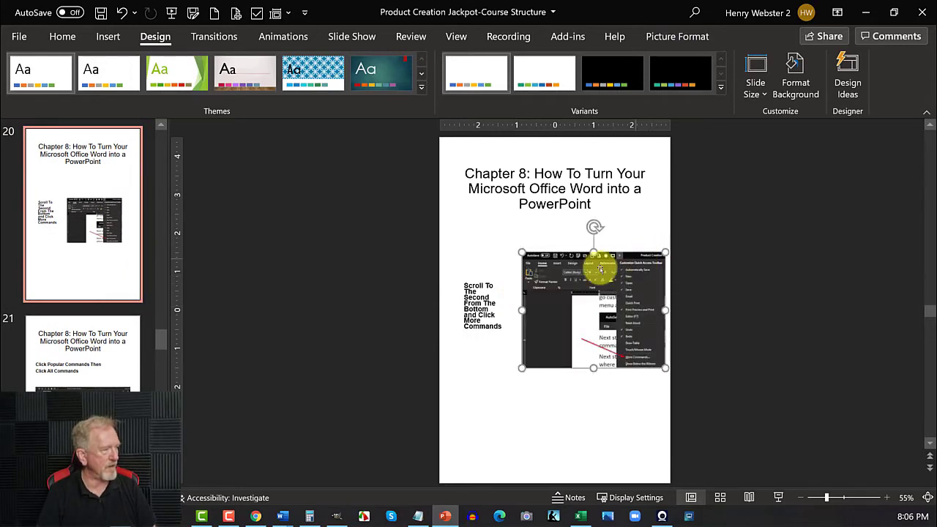
pyautogui.click(474, 303)
pyautogui.moveTo(463, 285); pyautogui.dragTo(448, 252)
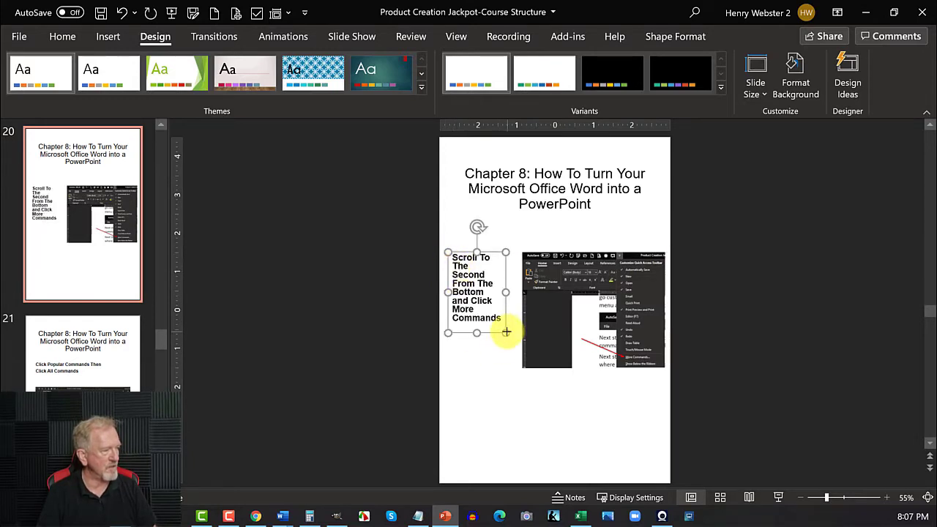
# Enlarge slide 20's instruction box and break its text before More Commands and The Bottom.
pyautogui.moveTo(505, 332); pyautogui.dragTo(519, 350)
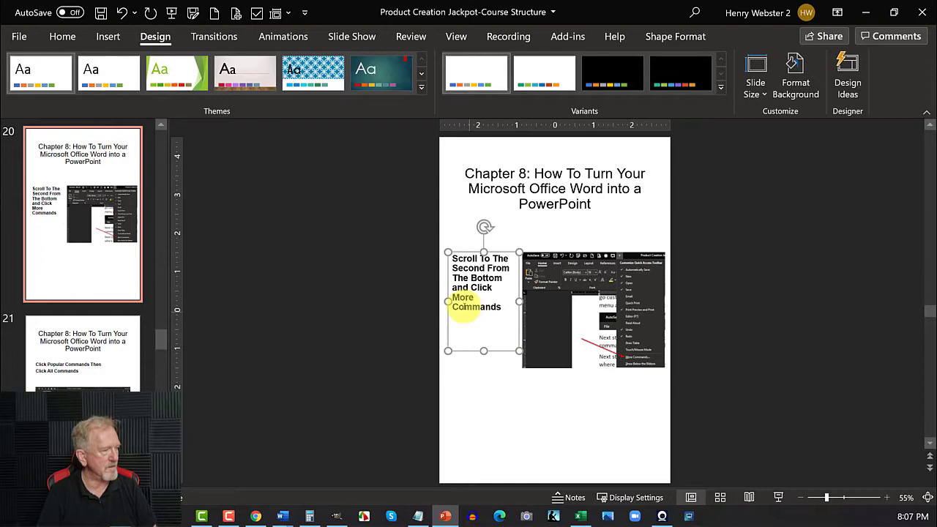
pyautogui.rightClick(448, 287)
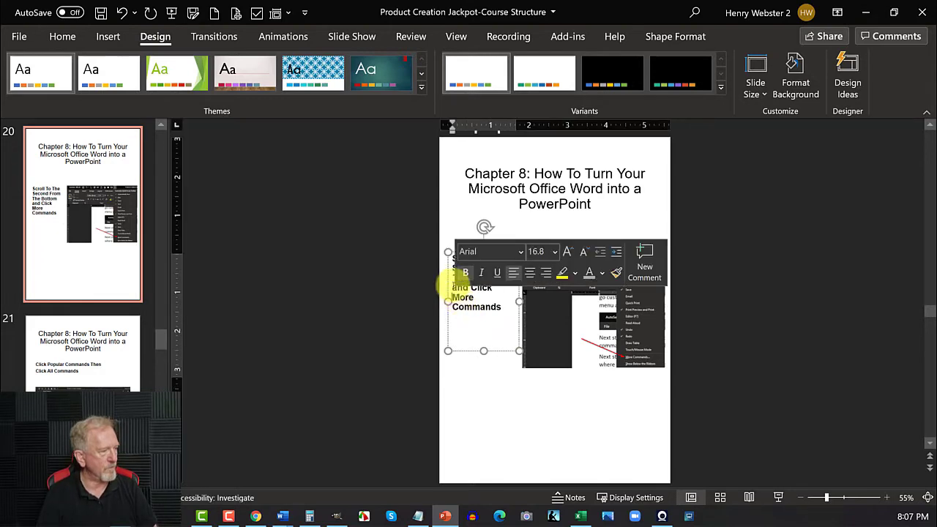
pyautogui.click(447, 287)
pyautogui.press('Return')
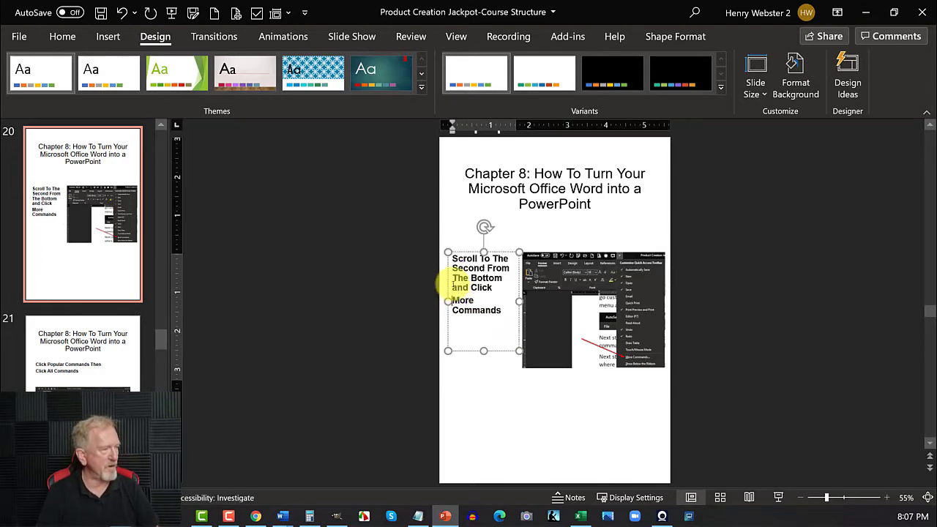
pyautogui.rightClick(447, 279)
pyautogui.click(448, 279)
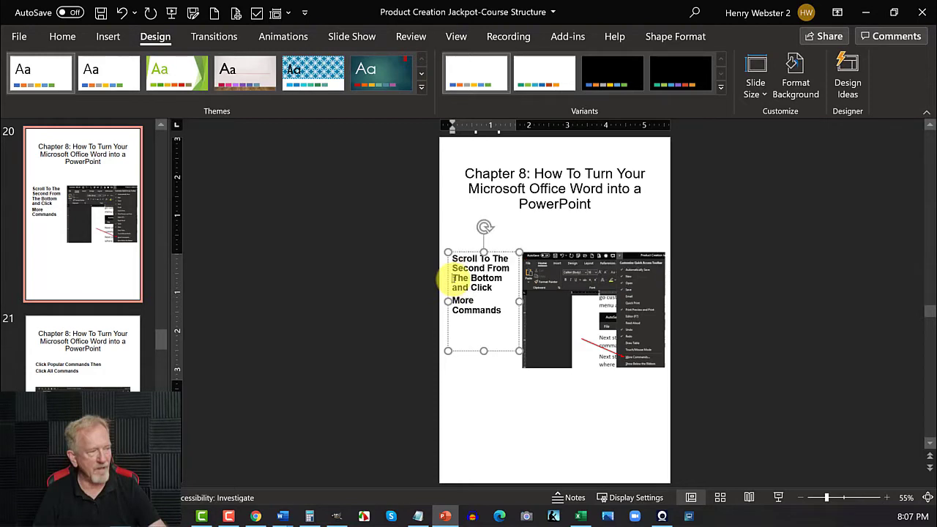
pyautogui.press('Return')
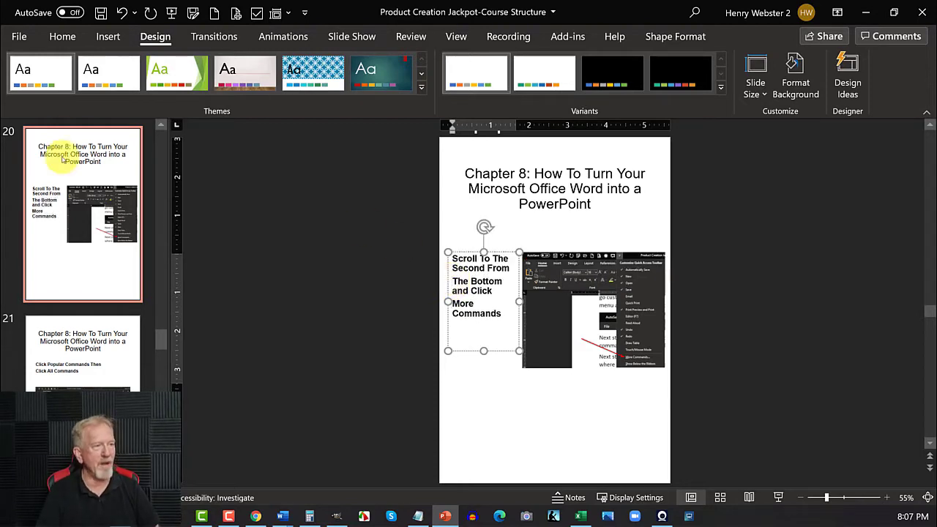
pyautogui.click(88, 212)
# Move the screenshot below the text, raise the text box under the title, and widen it.
pyautogui.scroll(4, 88, 212)
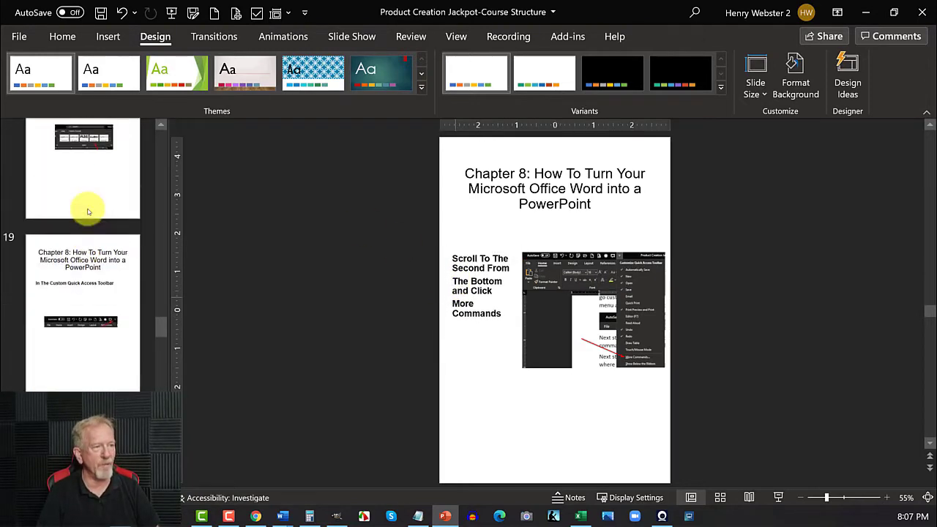
pyautogui.scroll(-10, 88, 212)
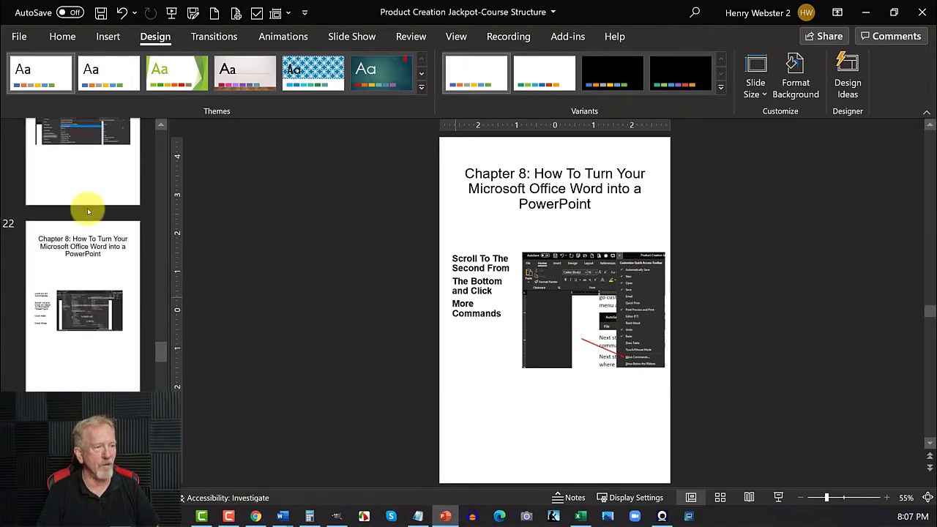
pyautogui.scroll(2, 83, 209)
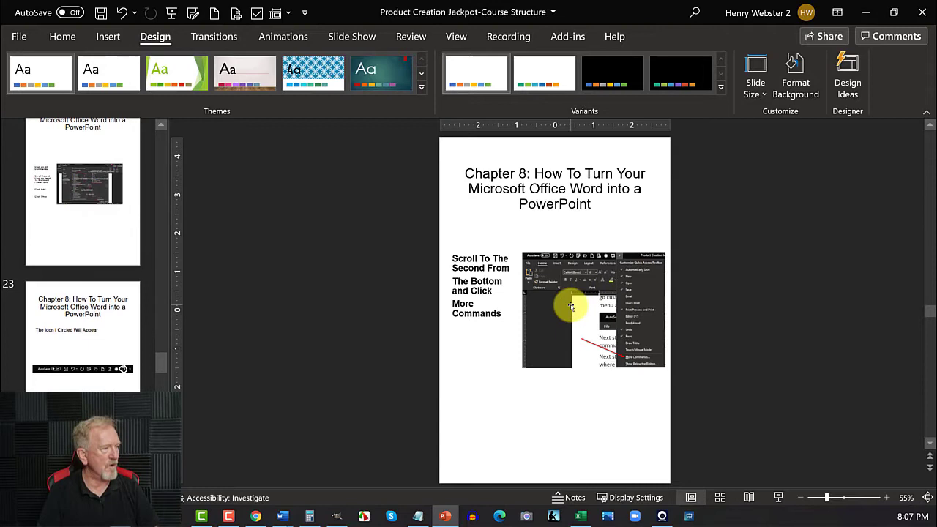
pyautogui.moveTo(570, 306); pyautogui.dragTo(520, 395)
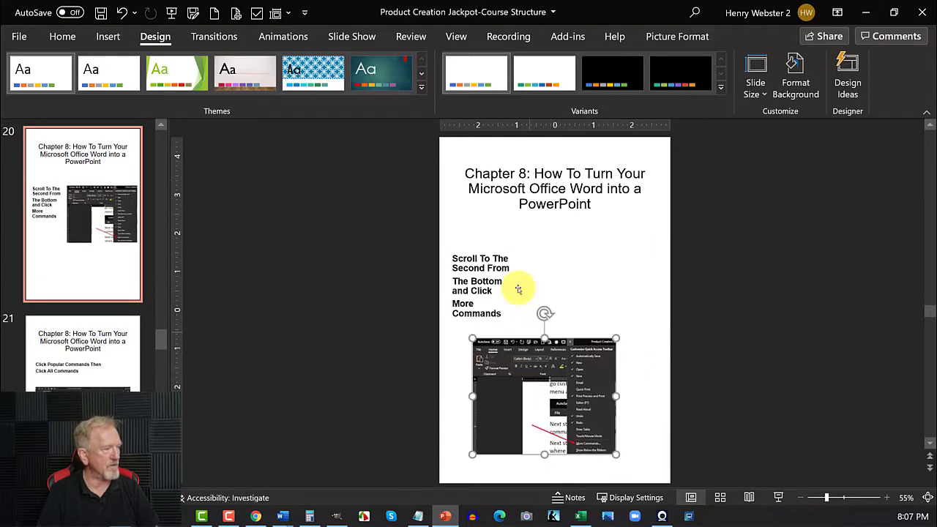
pyautogui.click(457, 264)
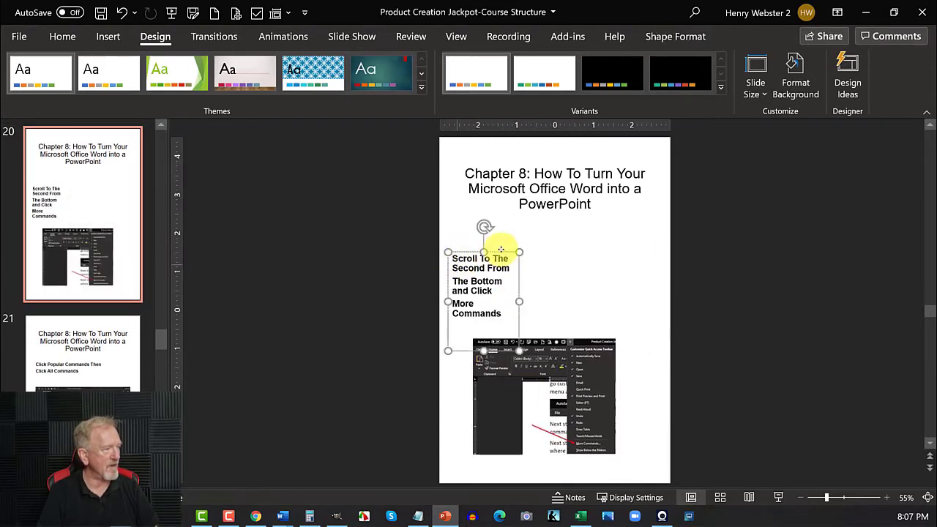
pyautogui.moveTo(501, 250); pyautogui.dragTo(532, 226)
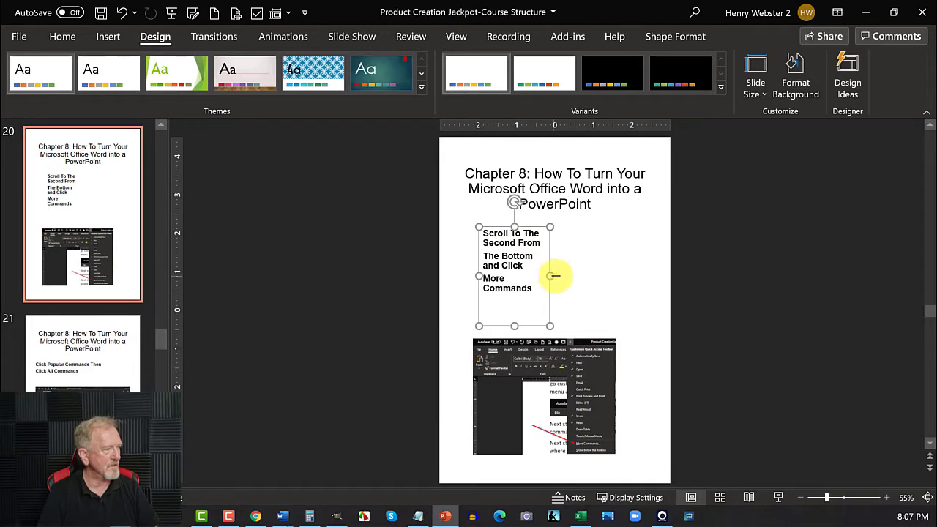
pyautogui.moveTo(555, 276); pyautogui.dragTo(636, 277)
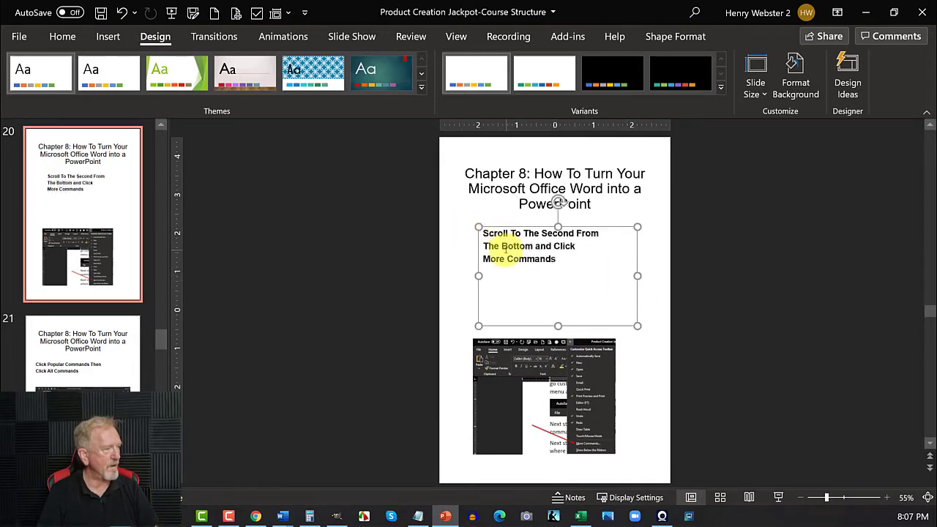
# Add blank lines before The Bottom and Click and before More Commands.
pyautogui.click(481, 246)
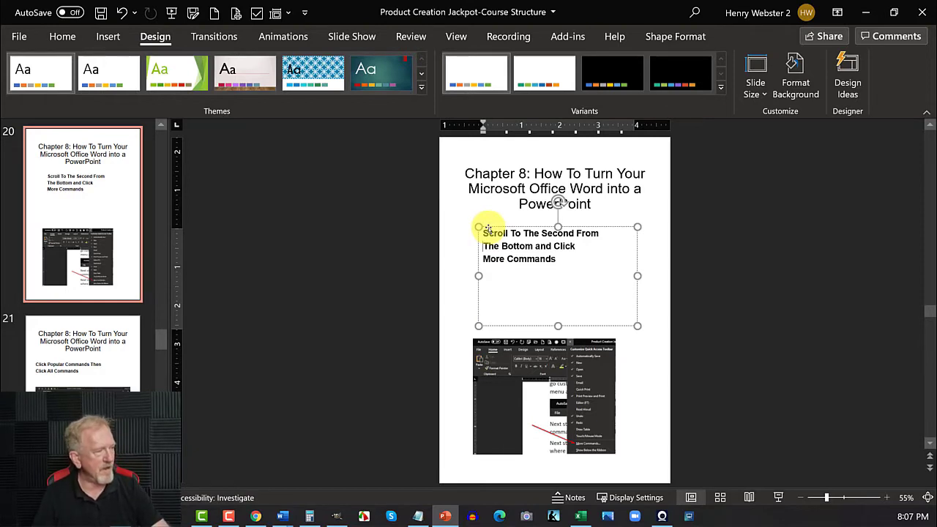
pyautogui.press('Return')
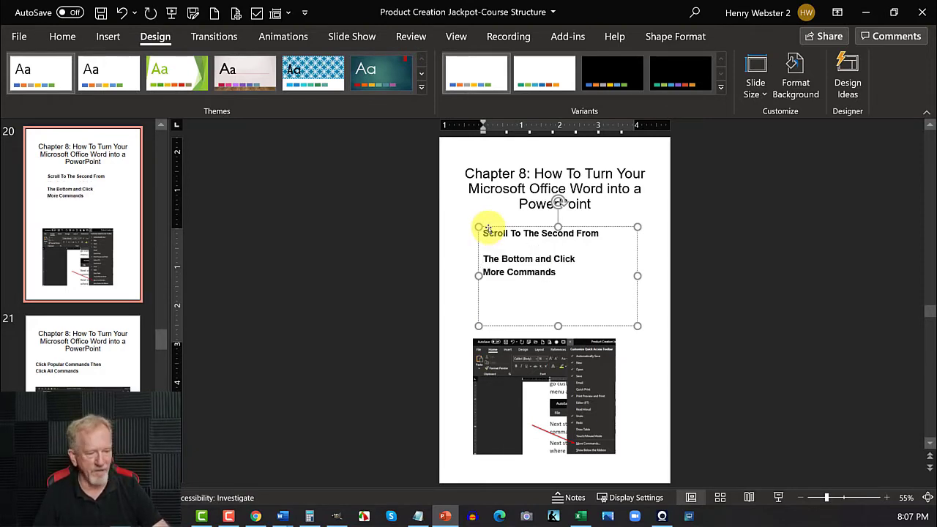
pyautogui.press('Return')
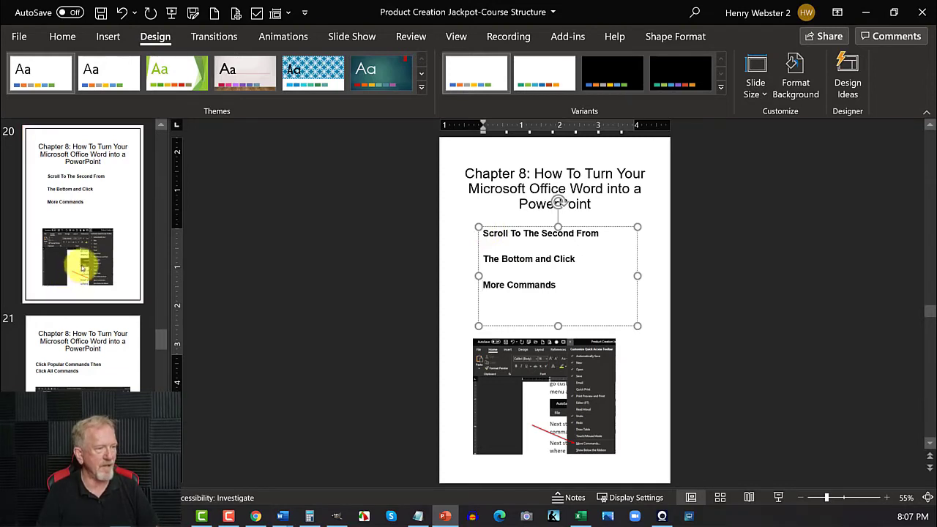
# Centre slide 20's menu screenshot on the page, enlarge it, and nudge it down slightly.
pyautogui.moveTo(557, 406); pyautogui.dragTo(582, 371)
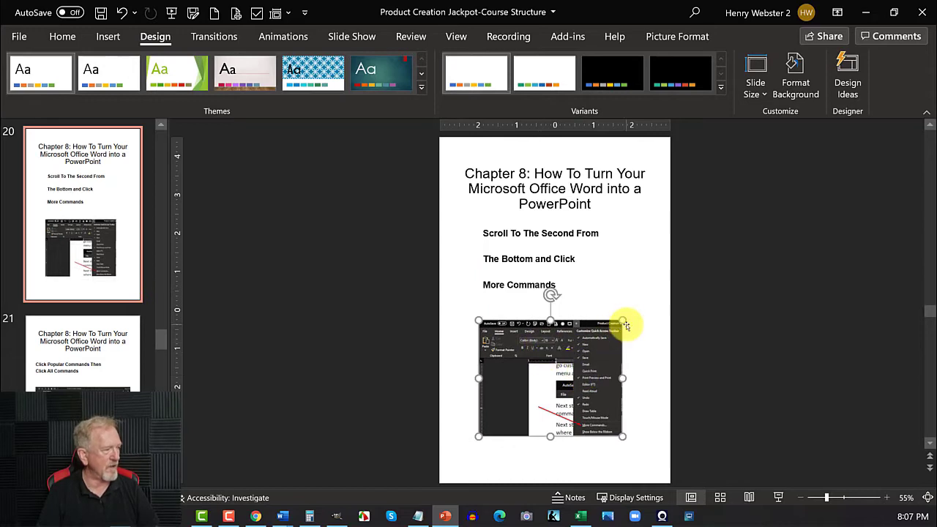
pyautogui.moveTo(622, 320); pyautogui.dragTo(642, 303)
pyautogui.moveTo(569, 349); pyautogui.dragTo(565, 357)
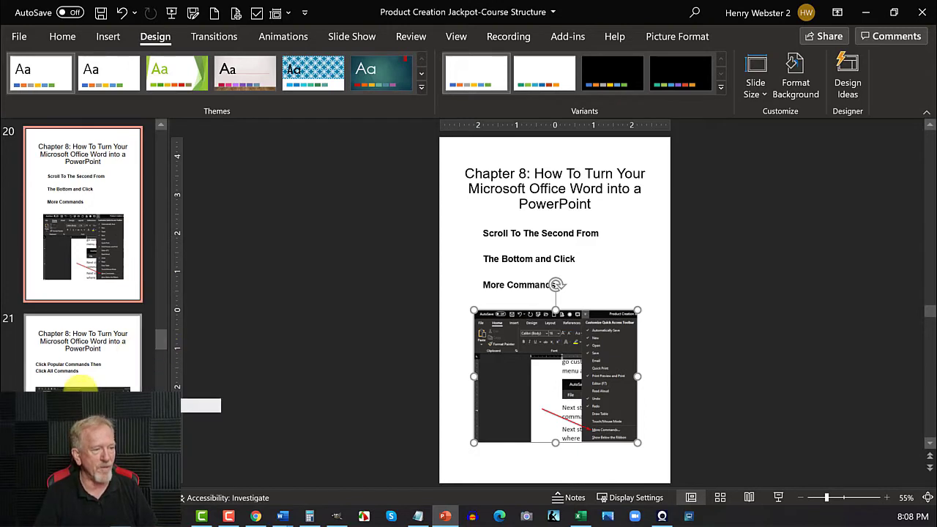
# On slide 25, nudge the Chapter 10 title text box slightly beside its tips list.
pyautogui.scroll(-10, 86, 380)
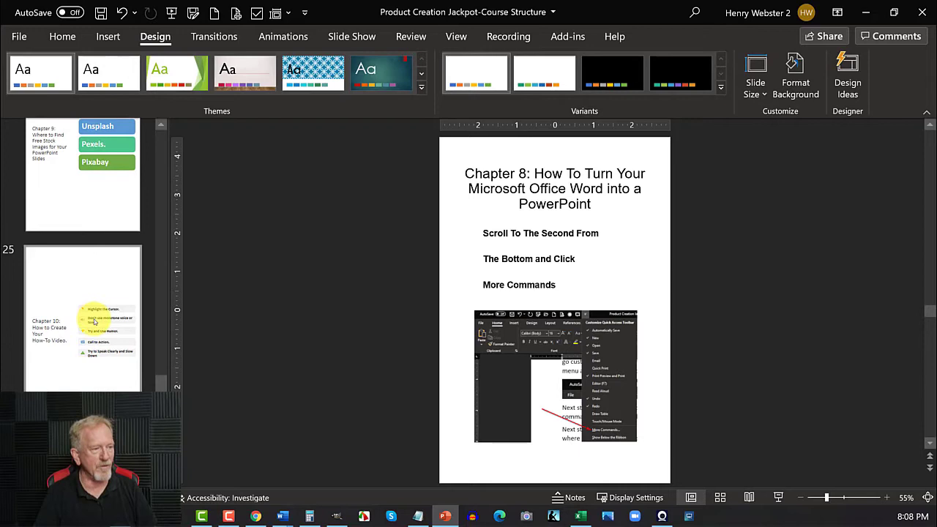
pyautogui.click(93, 322)
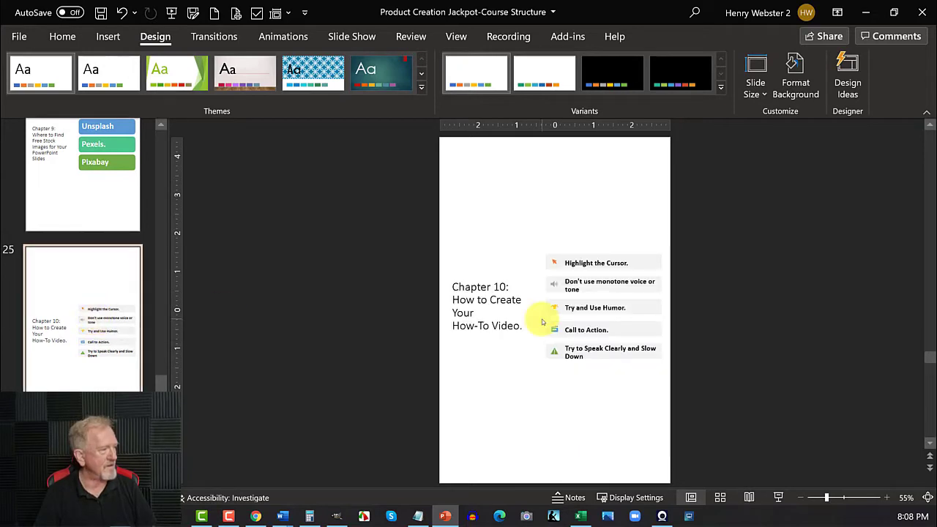
pyautogui.click(476, 300)
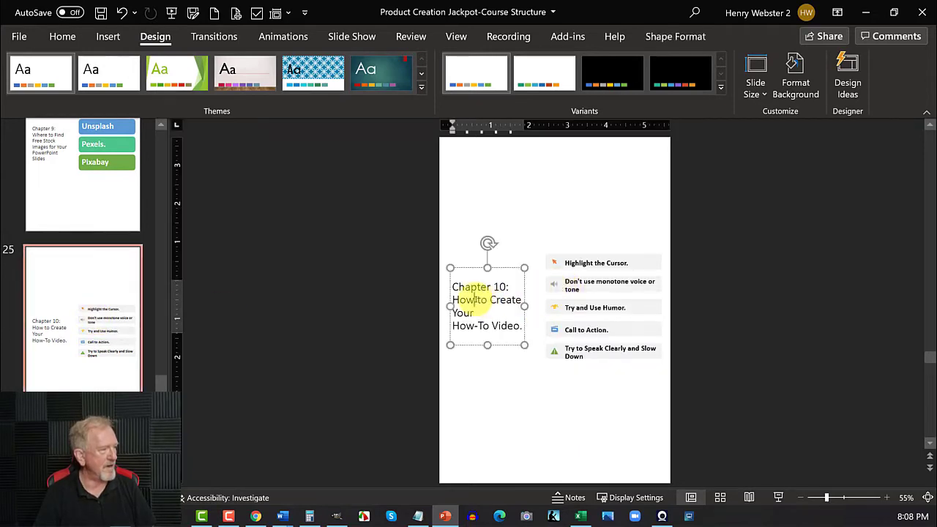
pyautogui.moveTo(474, 270)
pyautogui.mouseDown()
pyautogui.moveTo(481, 171)
pyautogui.moveTo(476, 268)
pyautogui.mouseUp()
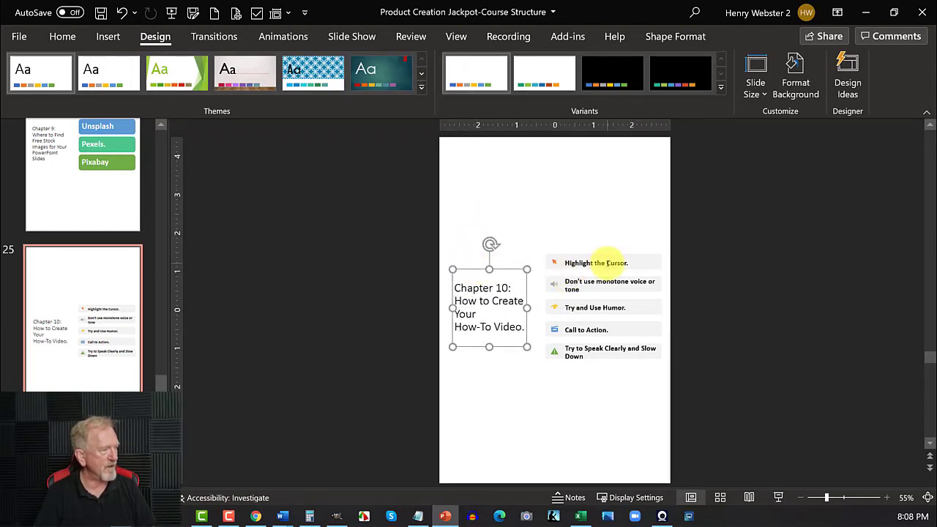
pyautogui.click(126, 377)
# Scroll the thumbnails down and display slide 30, Resources.
pyautogui.scroll(-5, 109, 329)
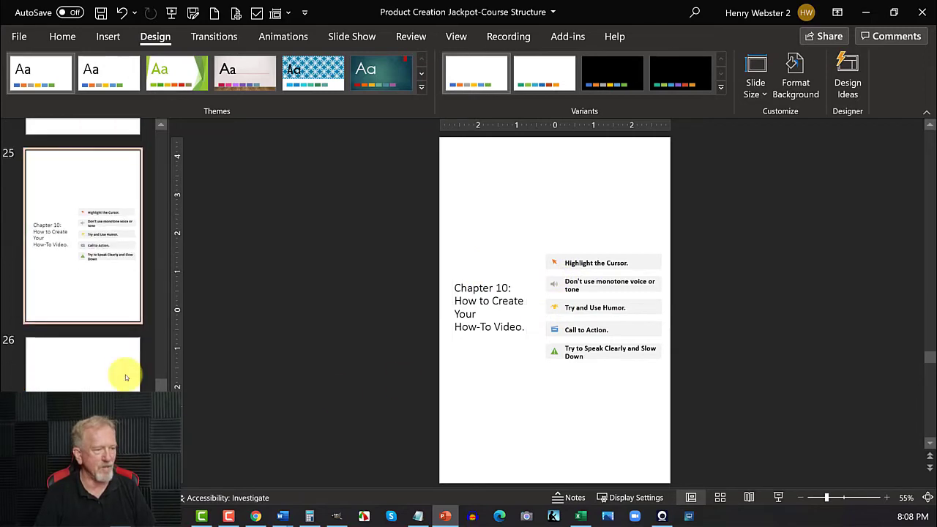
pyautogui.scroll(-8, 94, 267)
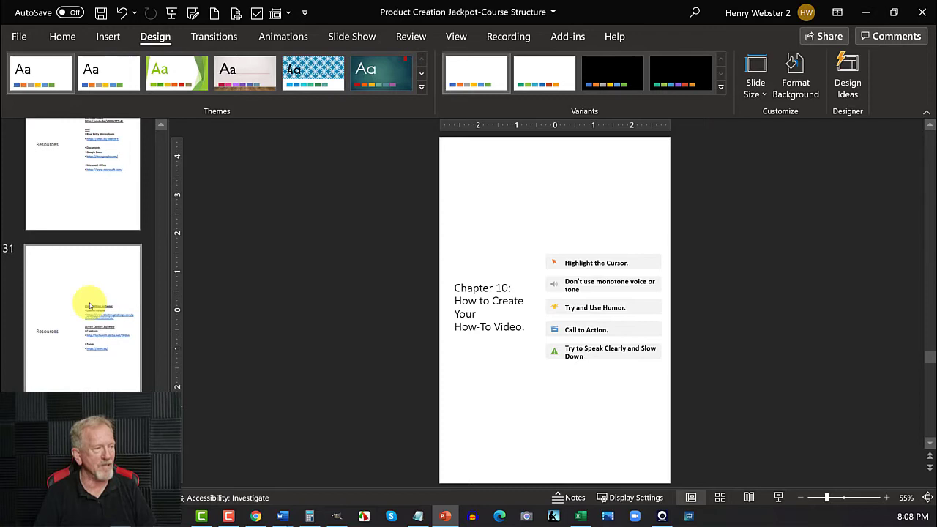
pyautogui.scroll(-1, 89, 306)
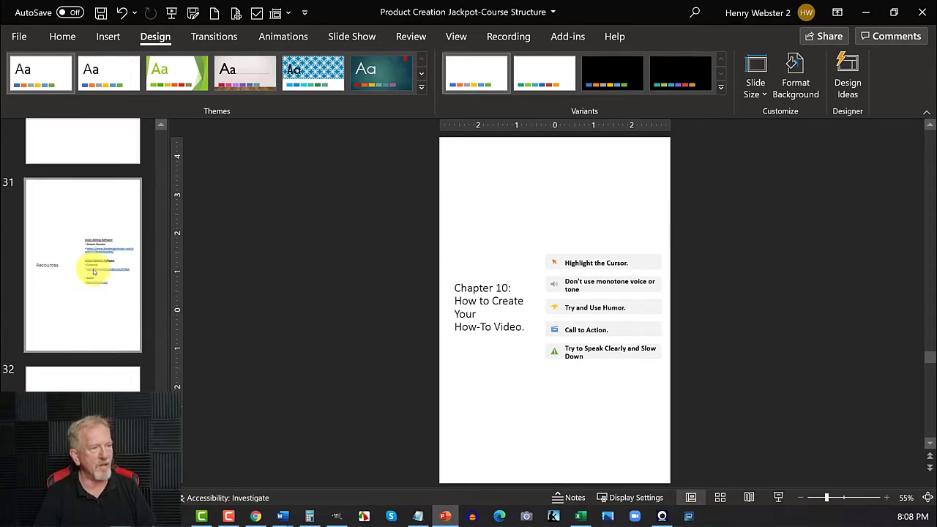
pyautogui.scroll(4, 93, 271)
pyautogui.scroll(-1, 83, 330)
pyautogui.click(83, 330)
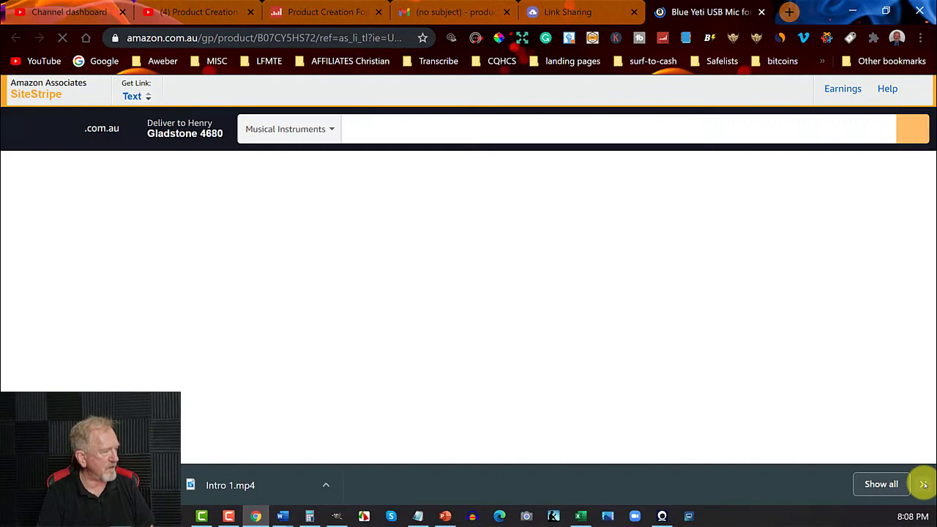
# Dismiss Chrome's downloads notice, close the Blue Yeti Amazon tab, and minimize the browser.
pyautogui.click(924, 484)
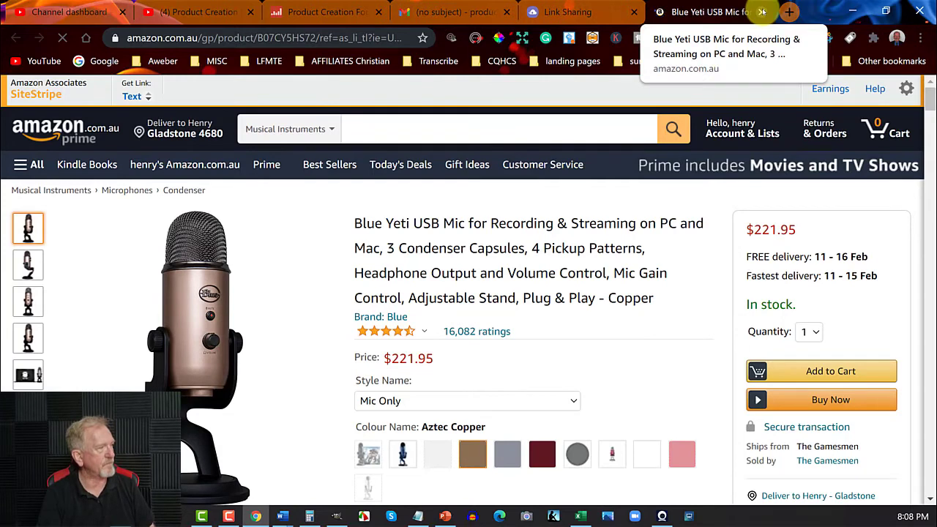
pyautogui.click(761, 12)
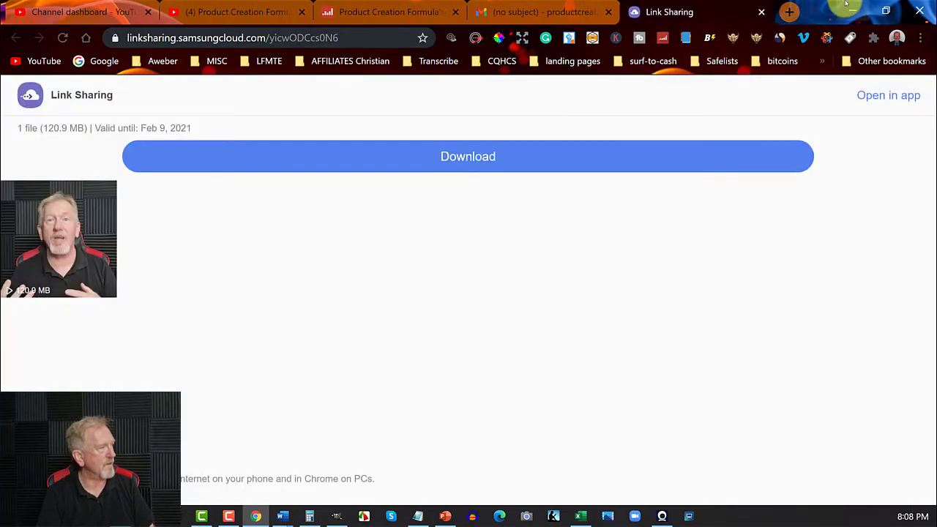
pyautogui.click(853, 10)
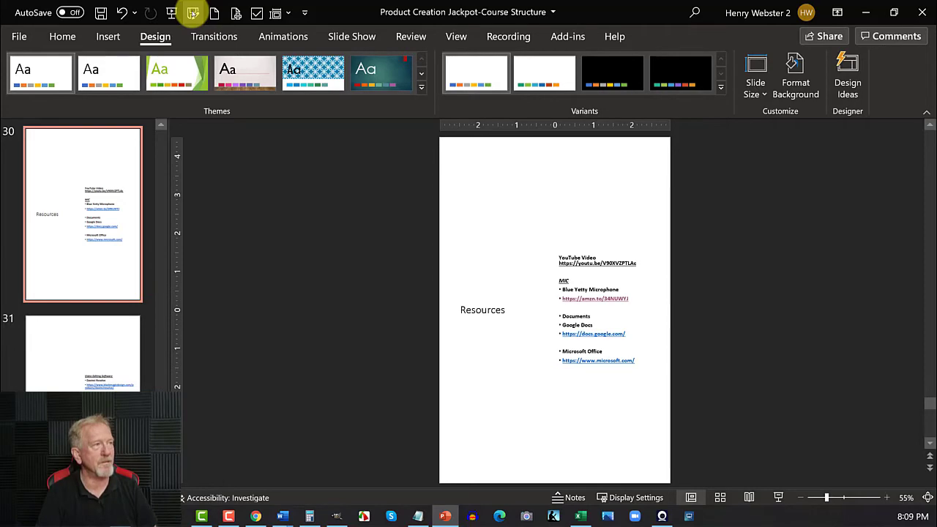
# In Save As, navigate to D:\111-AAAYouTube…\How To EasilyTurn A PowerPoint Into An Ebook.
pyautogui.click(193, 12)
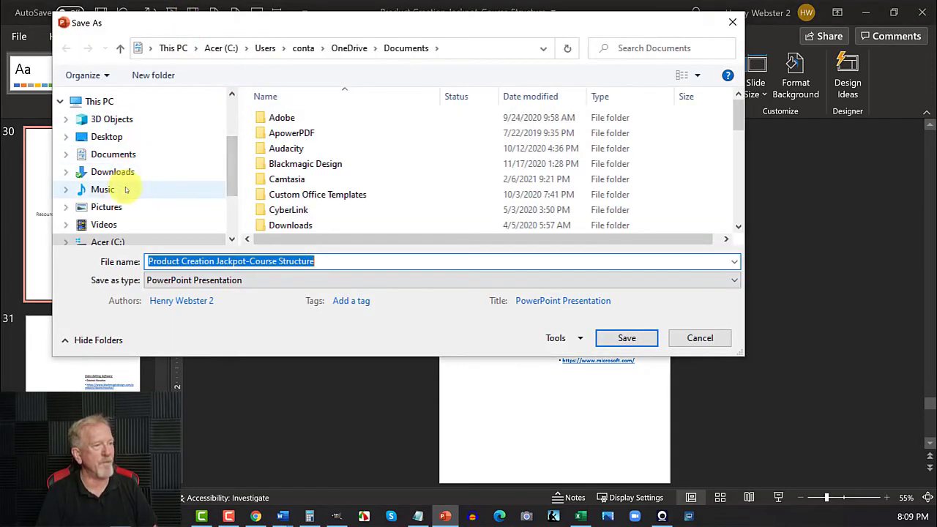
pyautogui.scroll(-2, 144, 191)
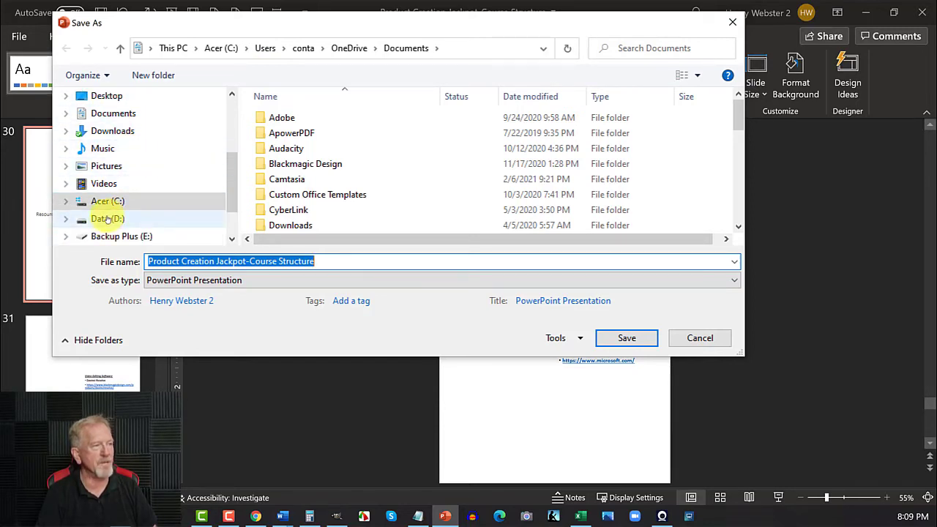
pyautogui.click(108, 219)
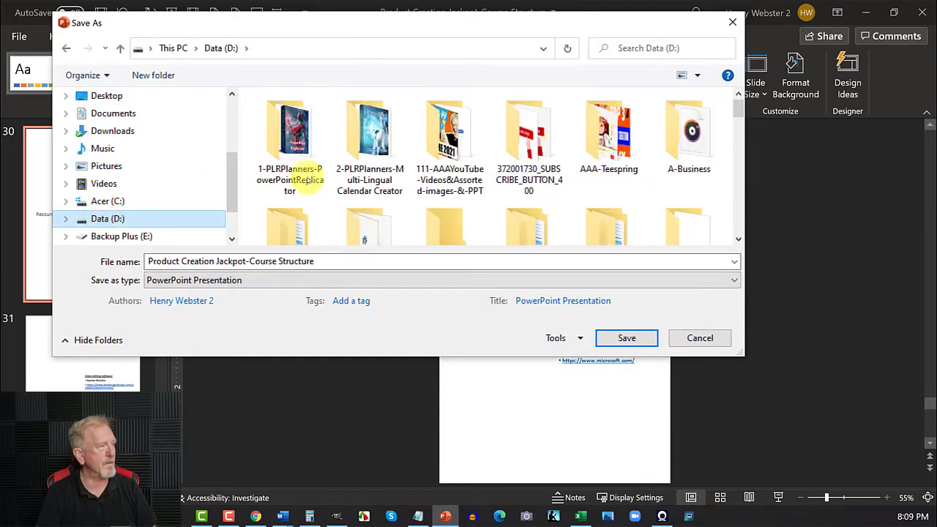
pyautogui.click(443, 137)
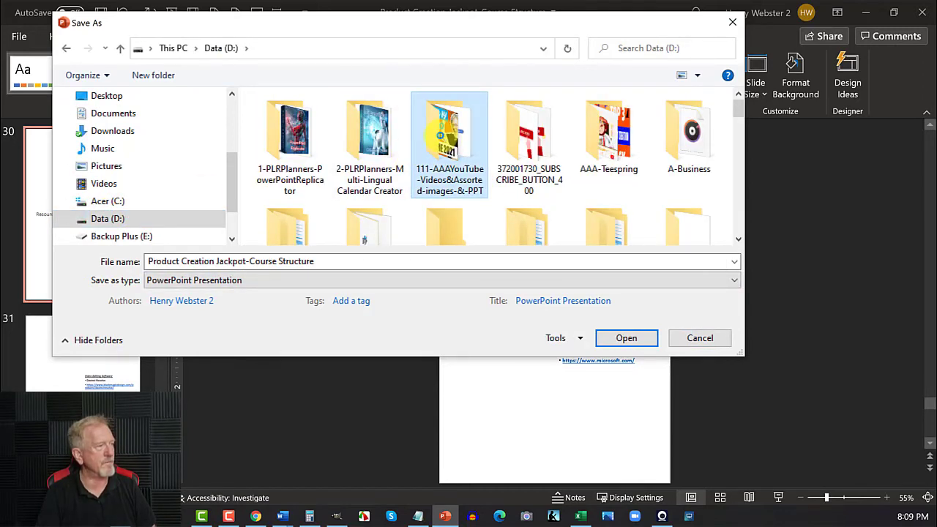
pyautogui.doubleClick(442, 136)
pyautogui.scroll(-2, 329, 134)
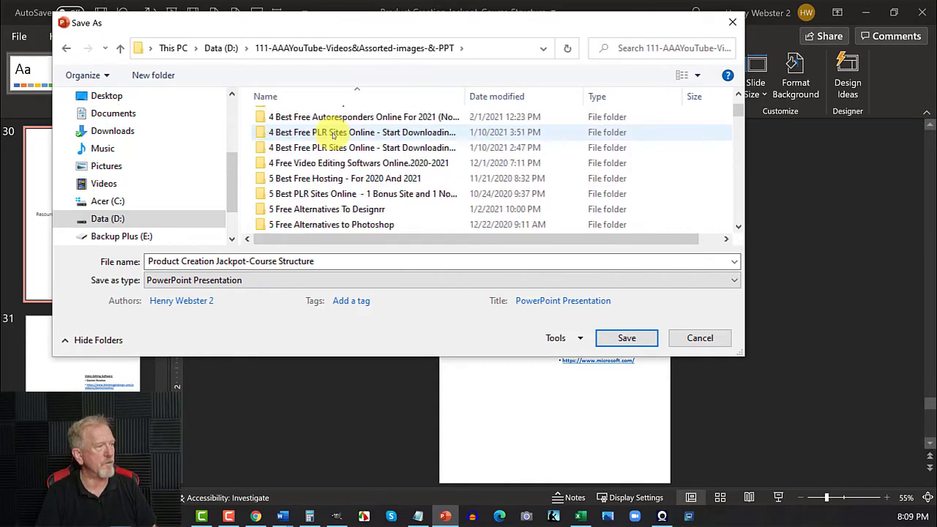
pyautogui.scroll(-10, 333, 135)
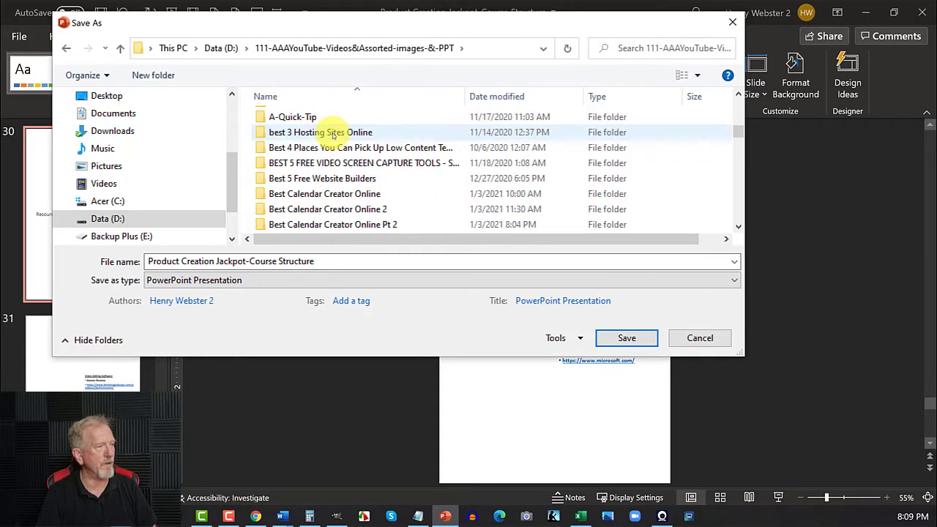
pyautogui.scroll(-6, 333, 135)
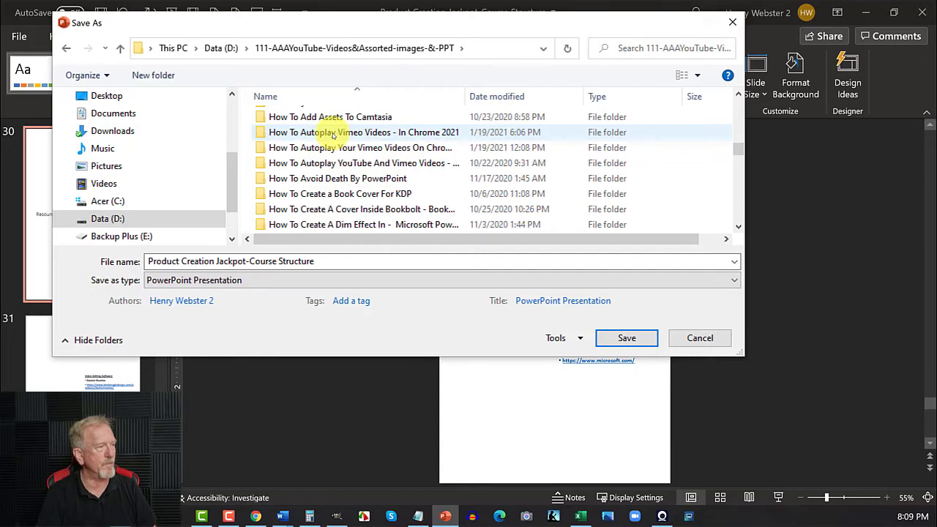
pyautogui.scroll(-1, 333, 135)
pyautogui.scroll(-1, 333, 135)
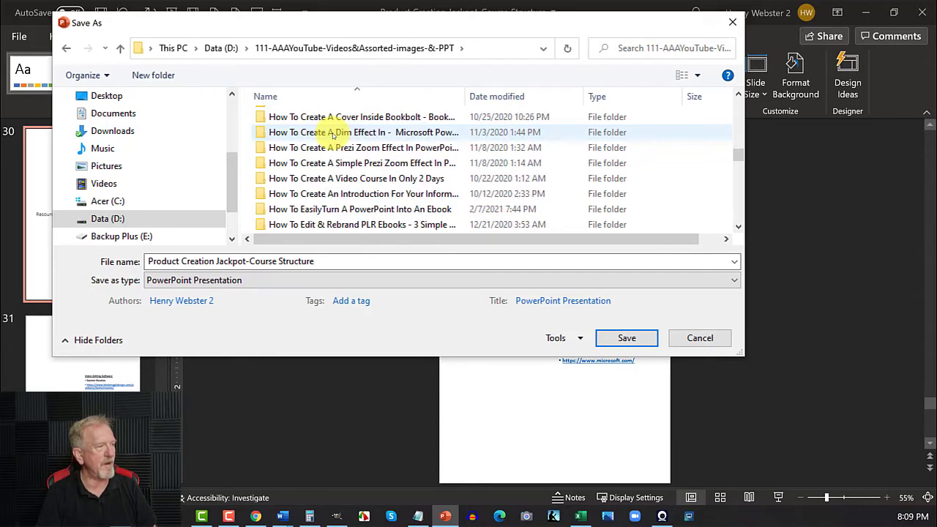
pyautogui.click(272, 209)
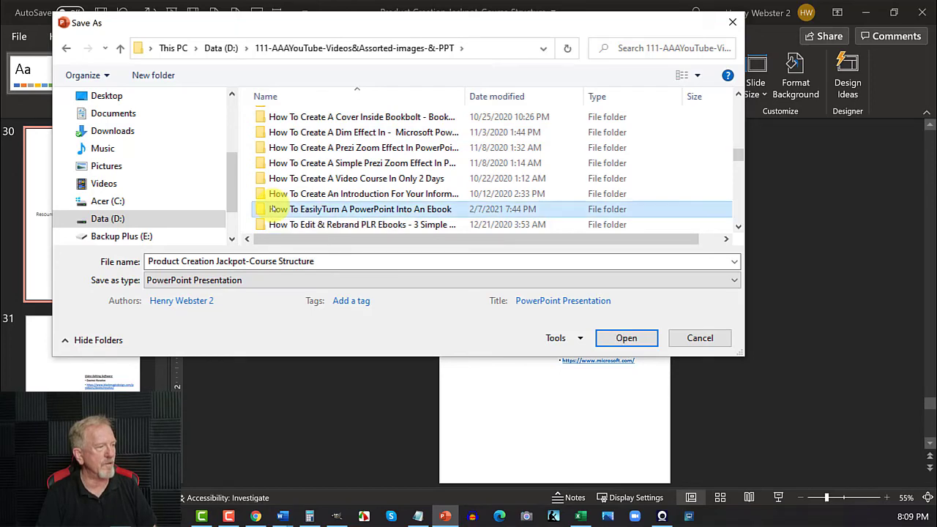
pyautogui.doubleClick(273, 209)
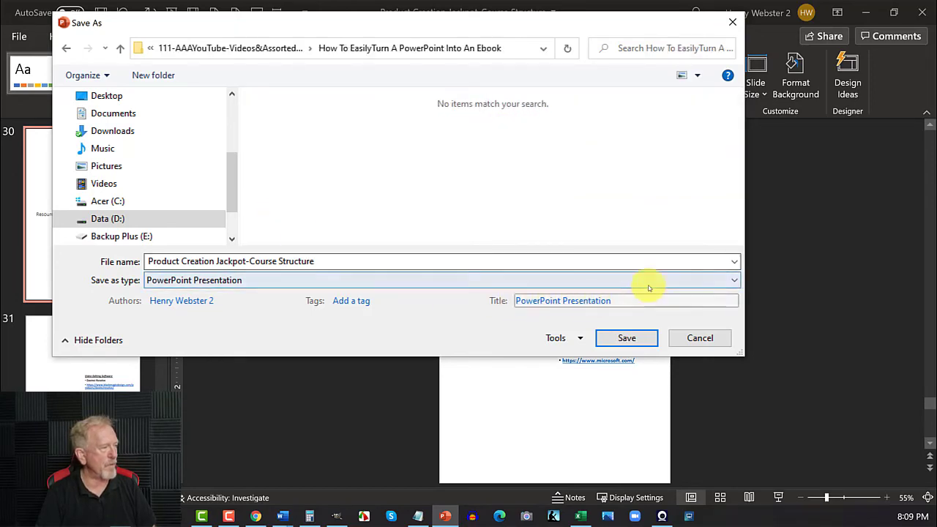
# Set the file type to PDF and export the deck.
pyautogui.click(735, 280)
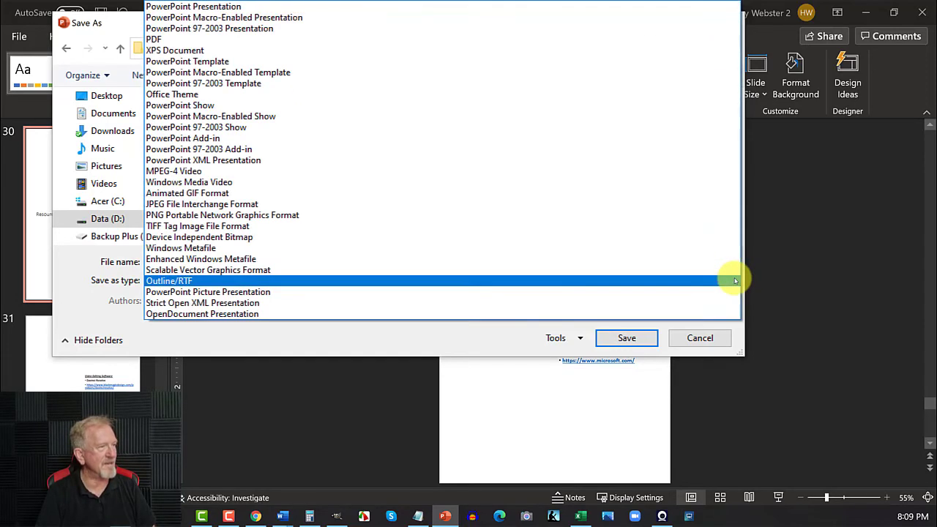
pyautogui.click(492, 342)
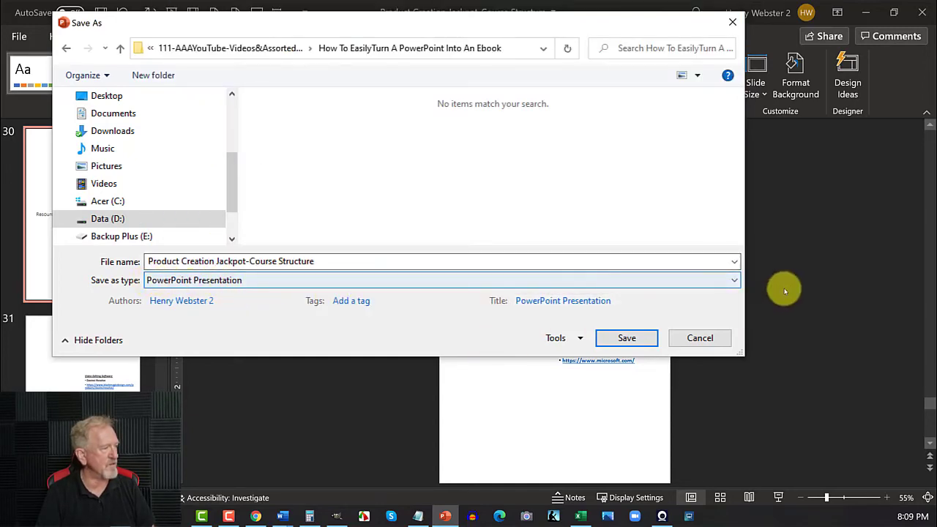
pyautogui.click(731, 281)
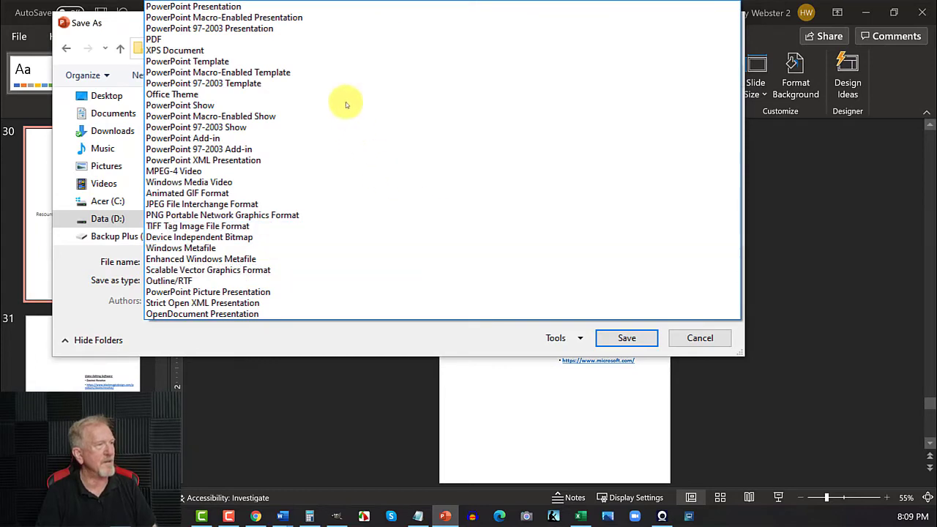
pyautogui.click(153, 38)
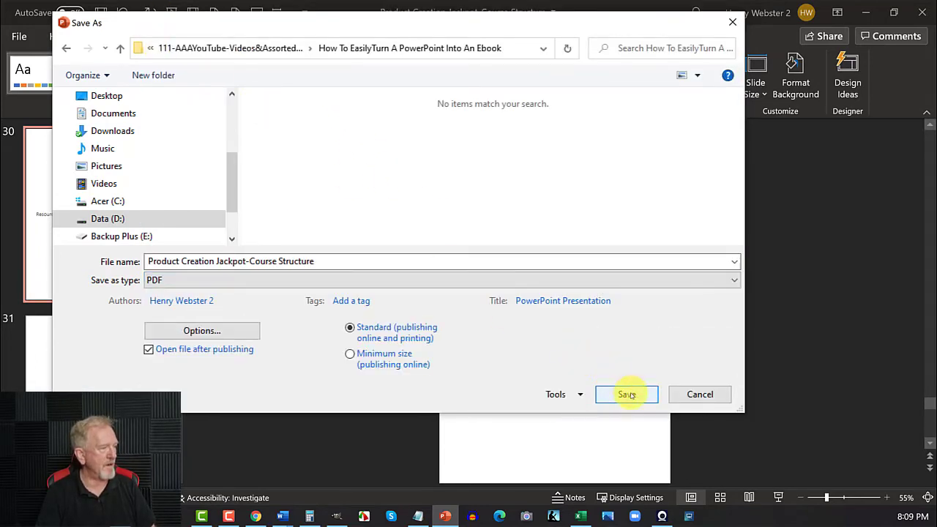
pyautogui.click(626, 395)
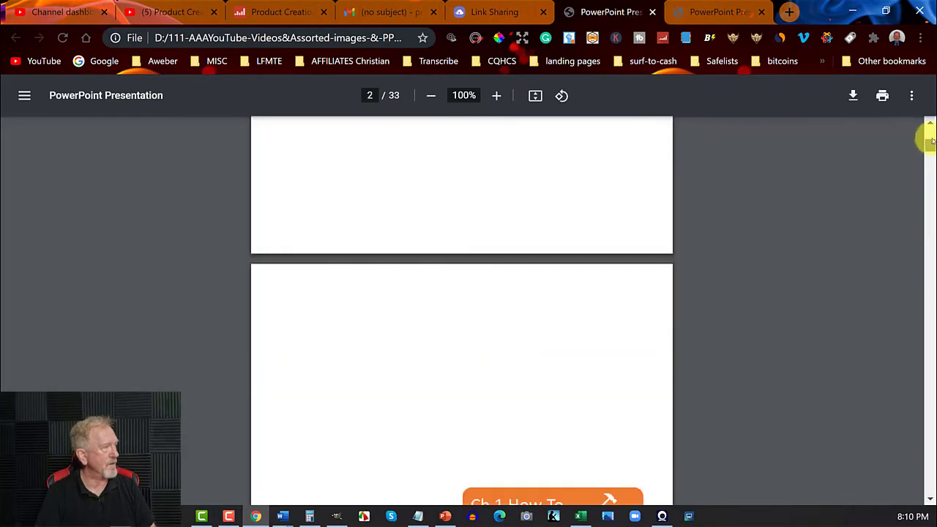
# Scroll through the exported 33-page PDF in Chrome, then minimize the browser.
pyautogui.scroll(-3, 928, 141)
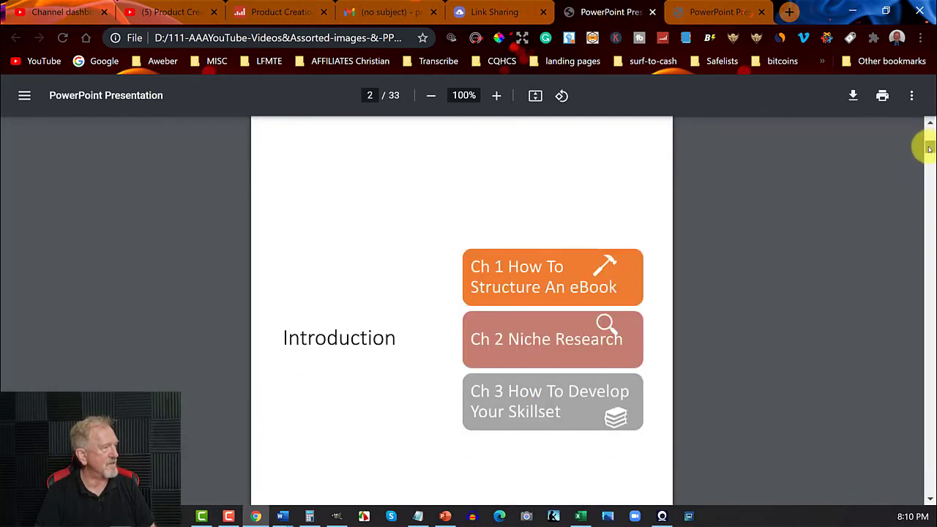
pyautogui.scroll(-5, 928, 149)
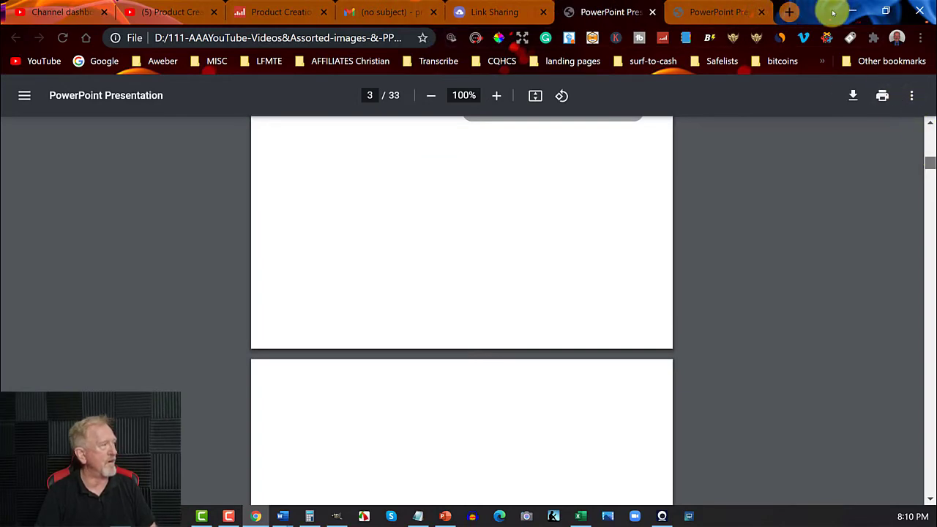
pyautogui.click(851, 10)
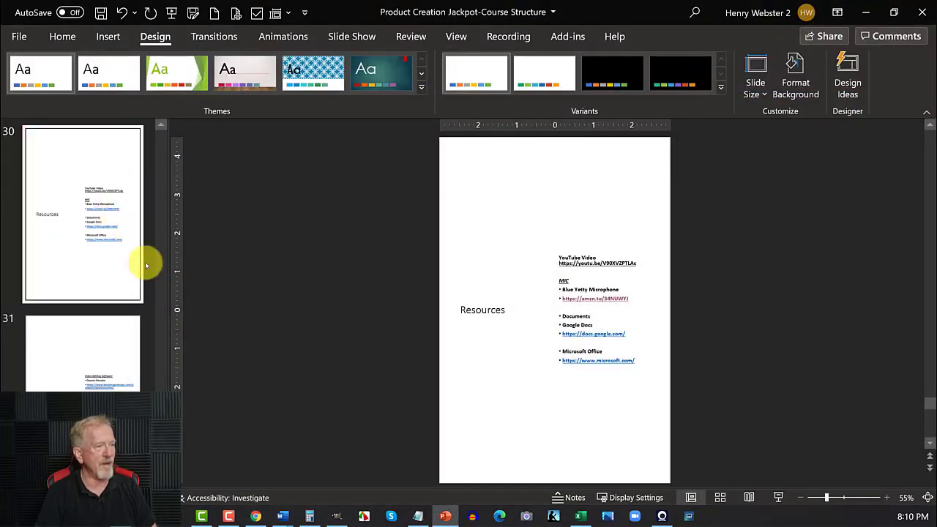
# Insert the Course Structure picture from this device onto slide 1.
pyautogui.moveTo(161, 410); pyautogui.dragTo(157, 137)
pyautogui.click(69, 198)
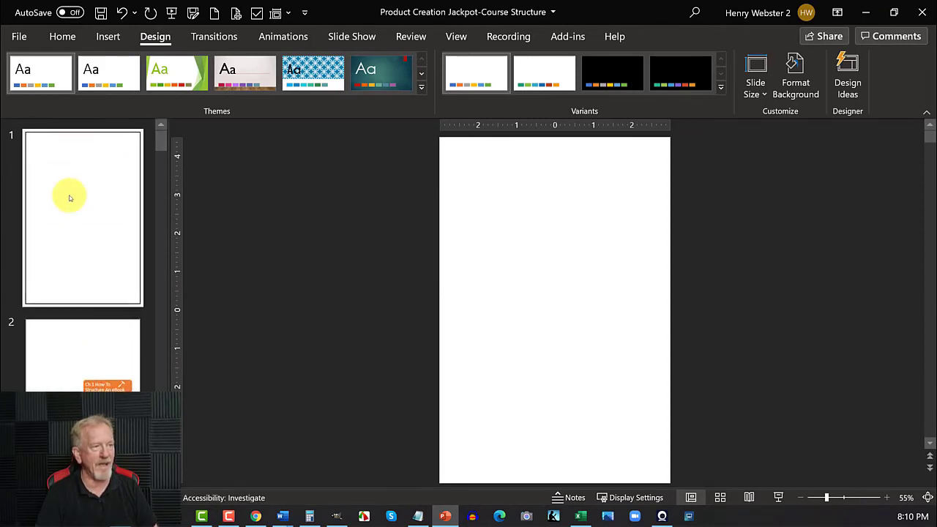
pyautogui.click(107, 38)
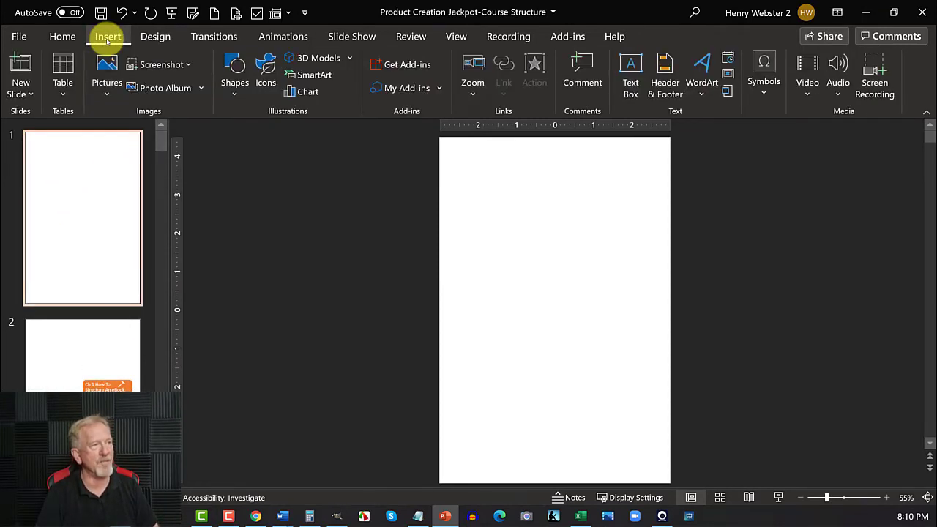
pyautogui.click(107, 95)
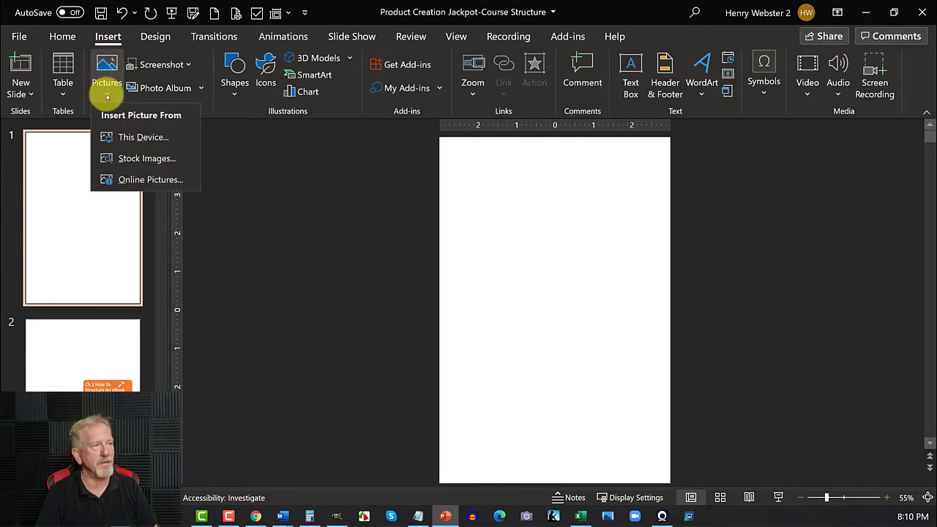
pyautogui.click(133, 143)
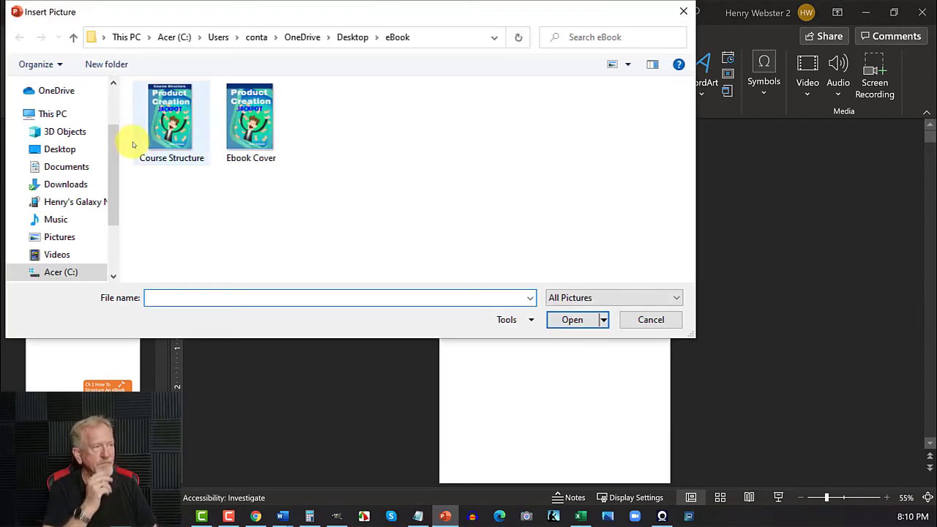
pyautogui.doubleClick(164, 104)
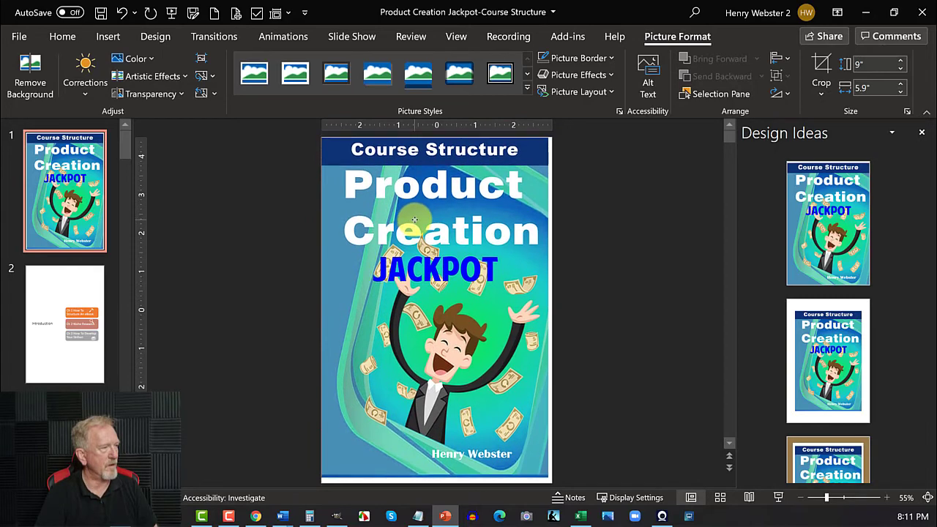
# Stretch the cover picture to the slide's right and bottom edges, 9.21 × 6 in.
pyautogui.click(538, 304)
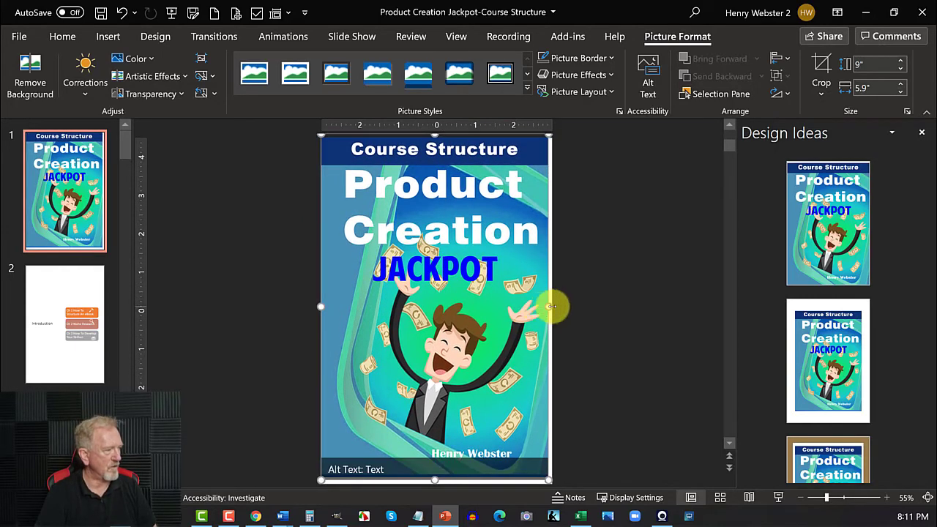
pyautogui.moveTo(550, 306); pyautogui.dragTo(553, 306)
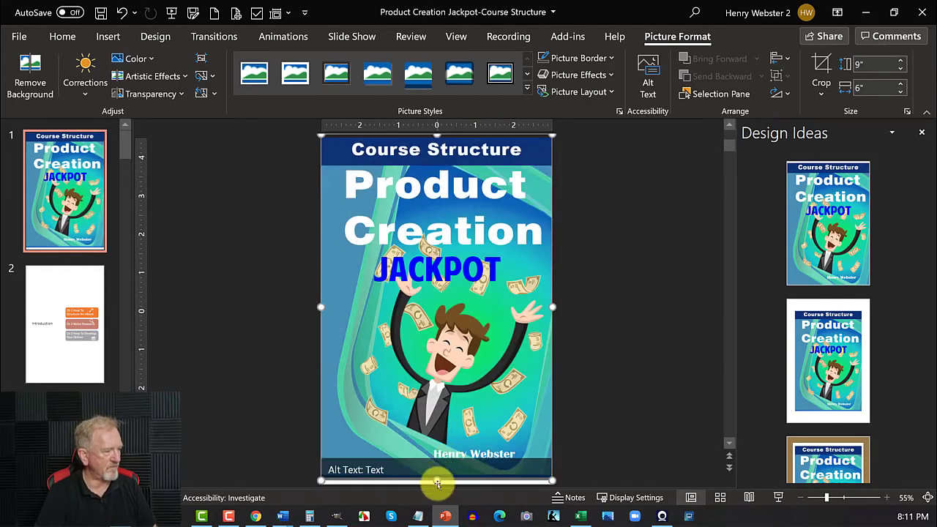
pyautogui.moveTo(437, 481); pyautogui.dragTo(438, 486)
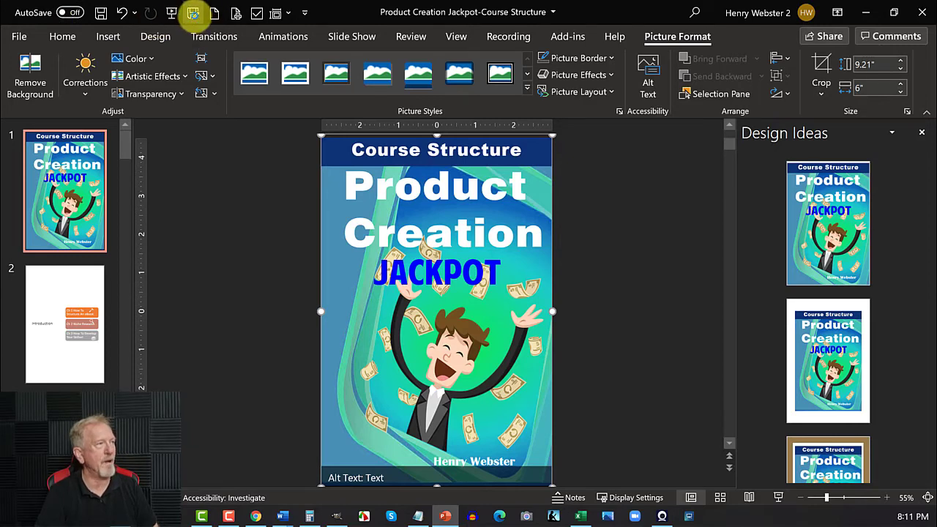
# In Save As, browse Data (D:) to the How To EasilyTurn A PowerPoint Into An Ebook folder.
pyautogui.click(193, 13)
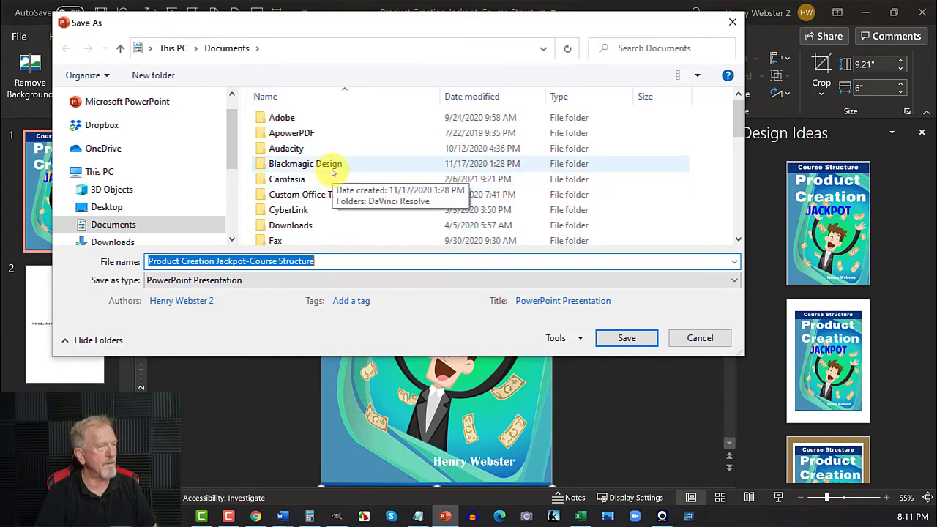
pyautogui.scroll(-5, 332, 173)
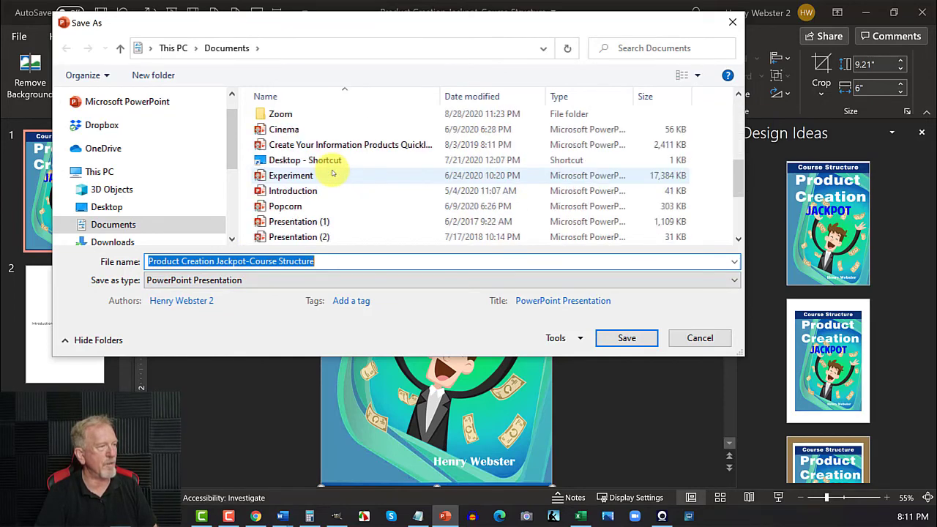
pyautogui.scroll(5, 333, 171)
pyautogui.scroll(-3, 131, 192)
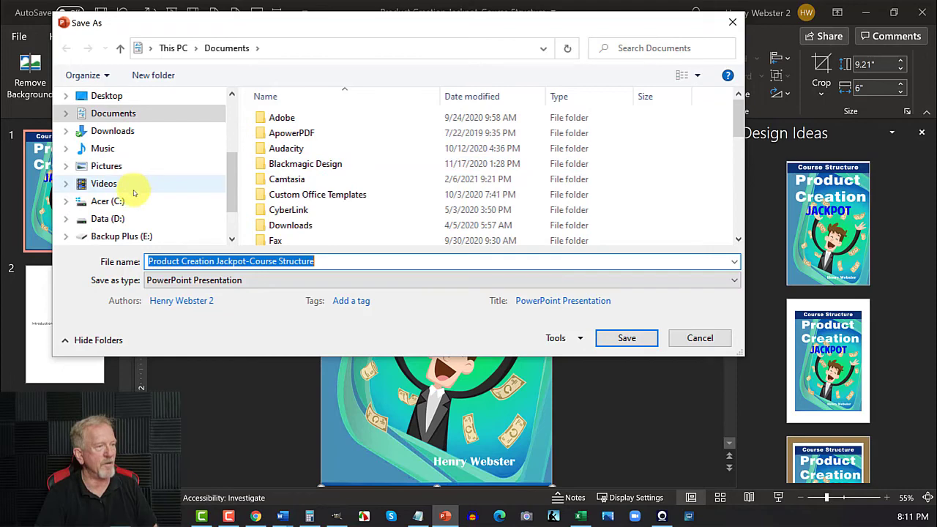
pyautogui.click(112, 222)
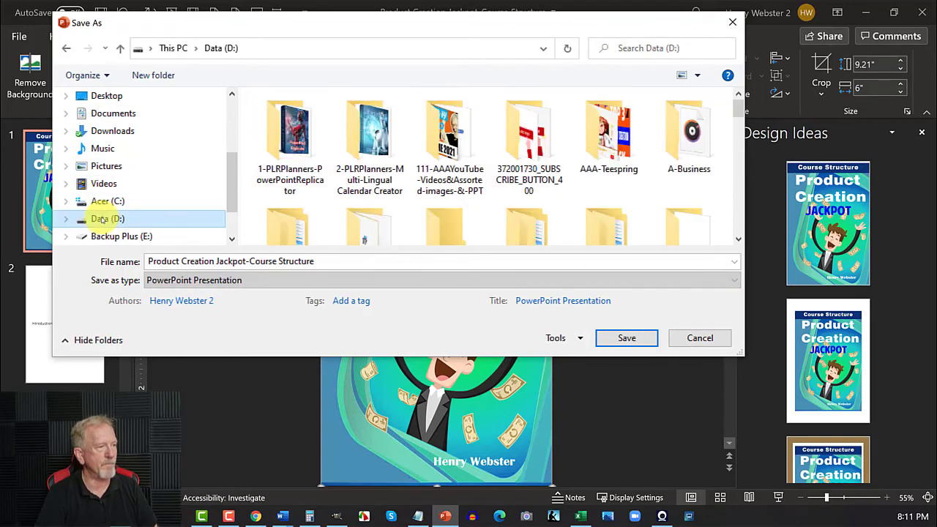
pyautogui.click(451, 139)
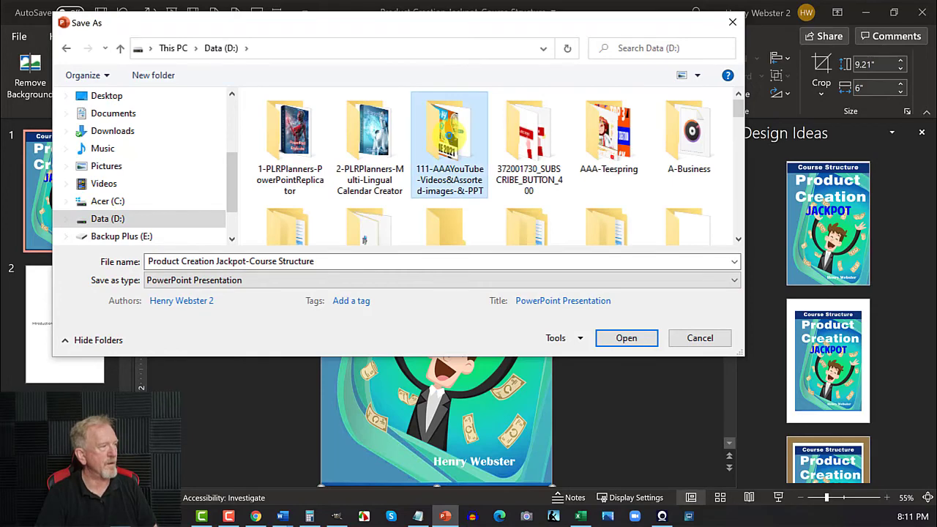
pyautogui.doubleClick(449, 135)
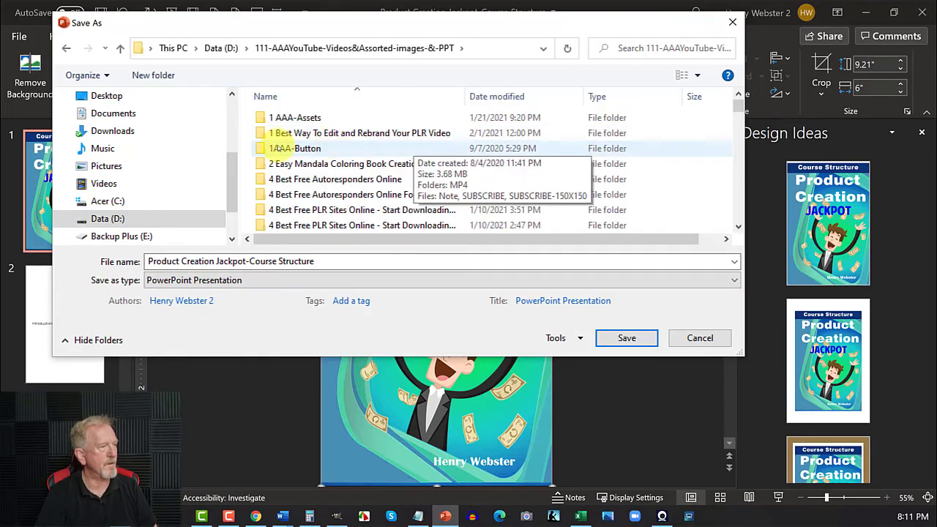
pyautogui.scroll(-15, 333, 135)
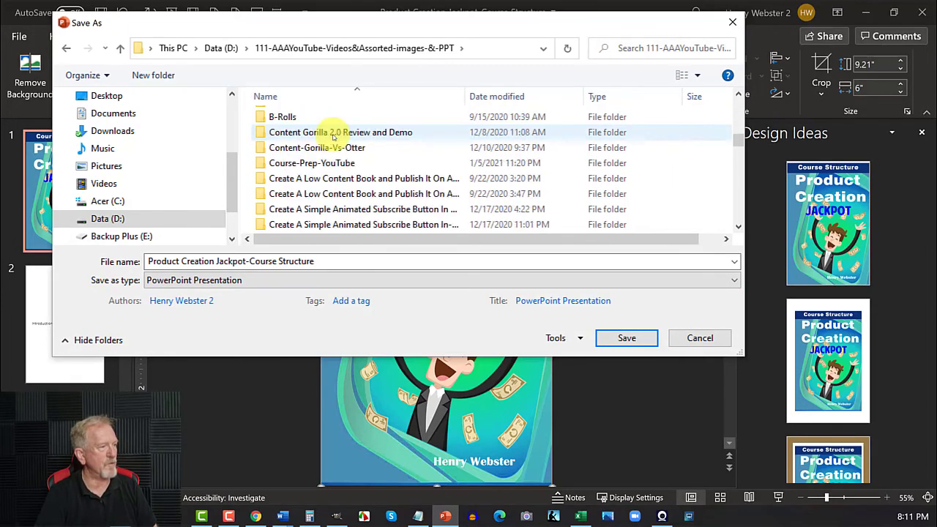
pyautogui.scroll(-2, 333, 136)
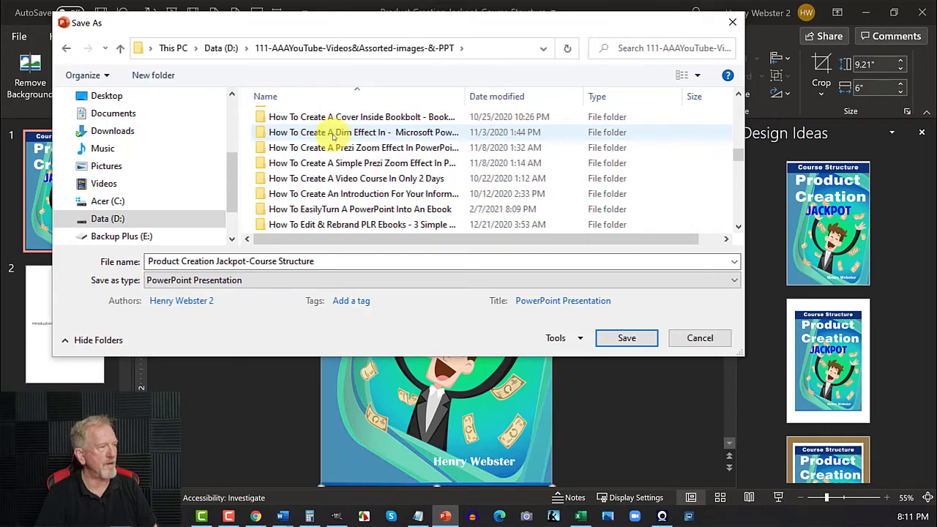
pyautogui.doubleClick(280, 208)
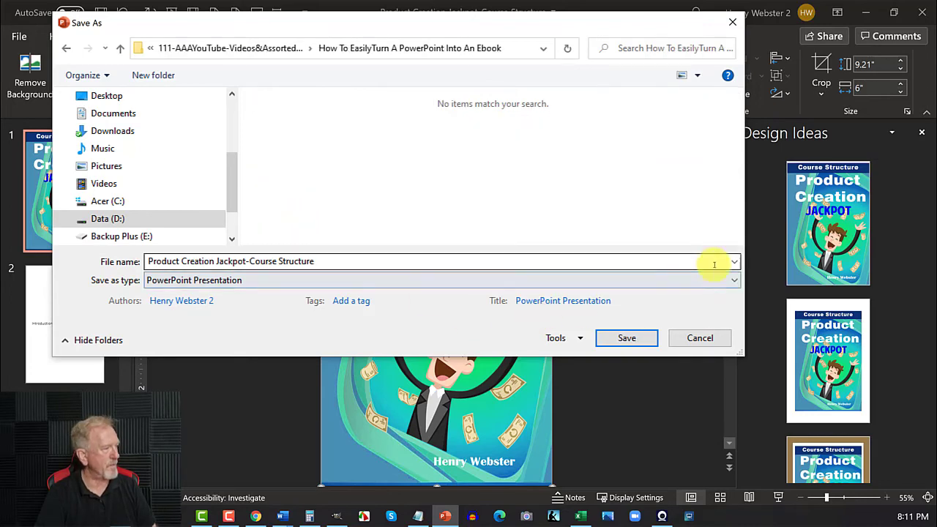
# Export the deck as PDF, replacing the existing file.
pyautogui.click(734, 281)
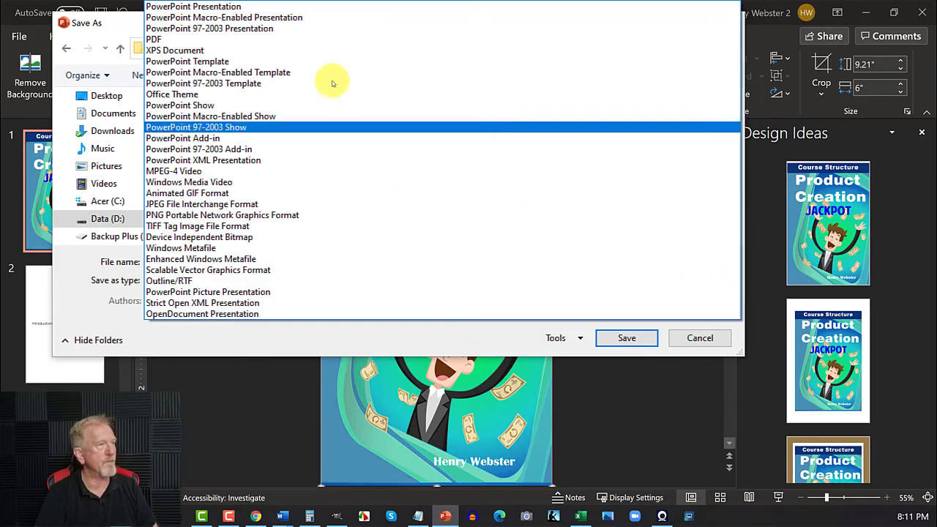
pyautogui.click(261, 38)
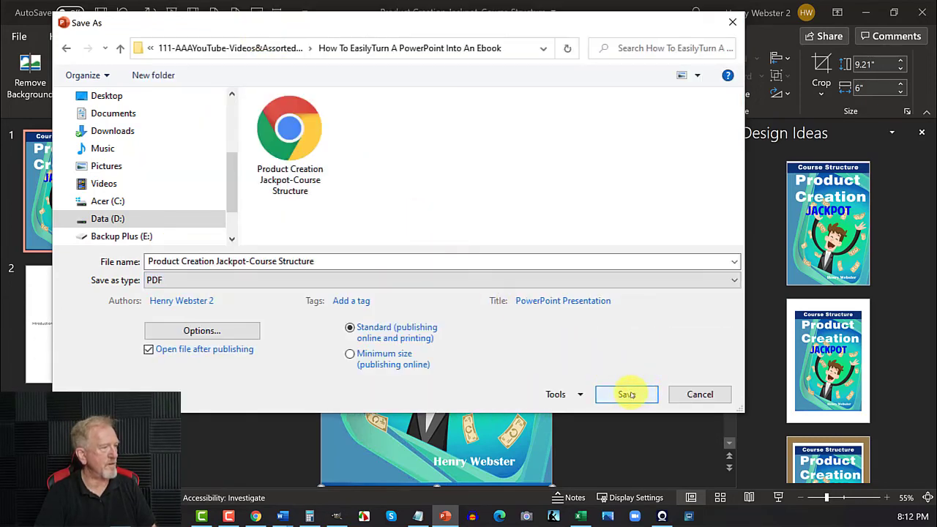
pyautogui.click(627, 395)
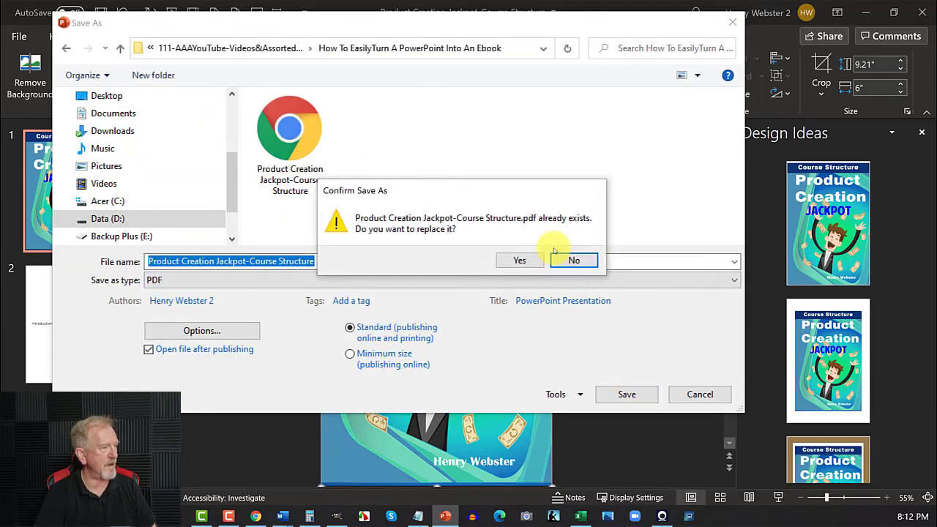
pyautogui.click(519, 261)
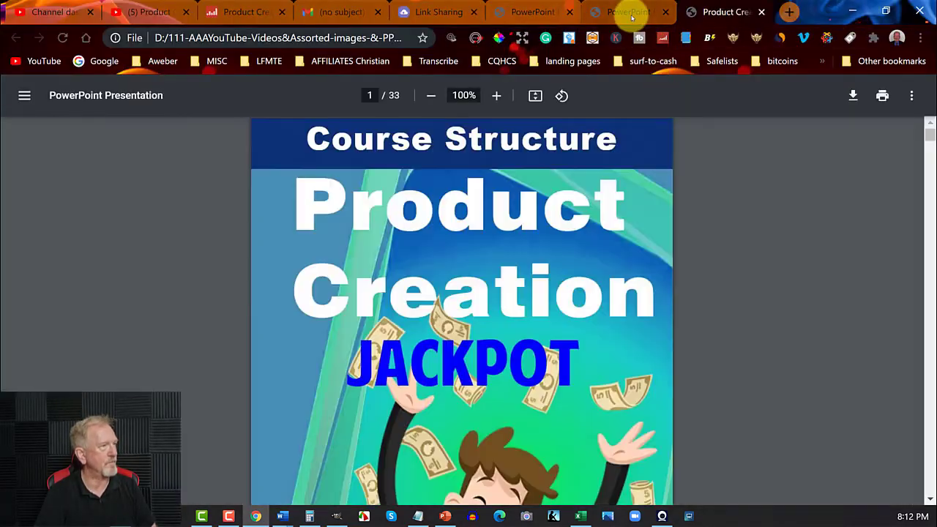
# Close the duplicate PDF tab and review Chapter 8–13 pages through the Resources page.
pyautogui.scroll(-6, 532, 224)
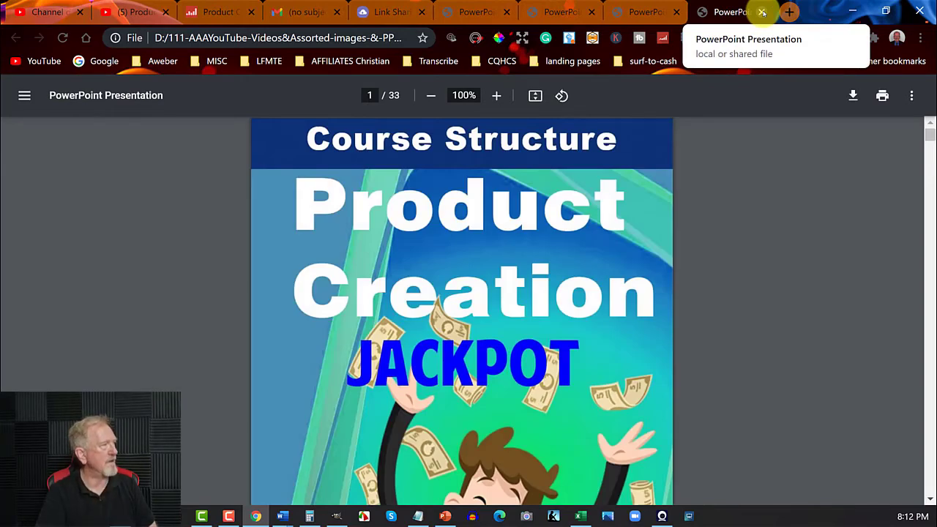
pyautogui.click(761, 12)
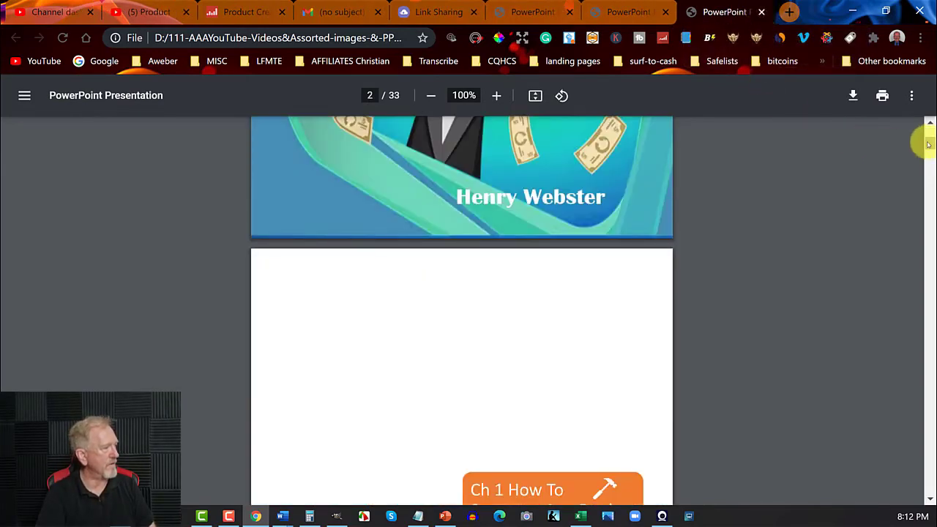
pyautogui.moveTo(927, 144); pyautogui.dragTo(923, 300)
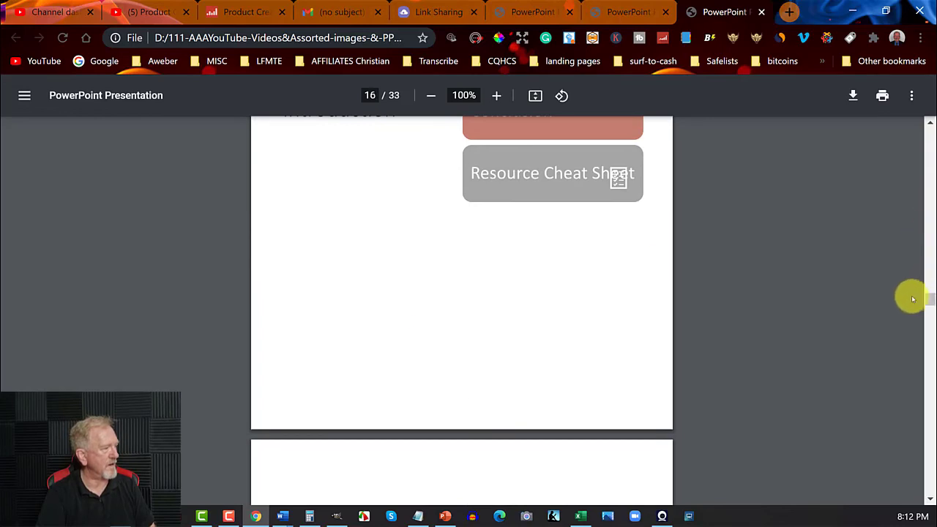
pyautogui.scroll(-10, 900, 291)
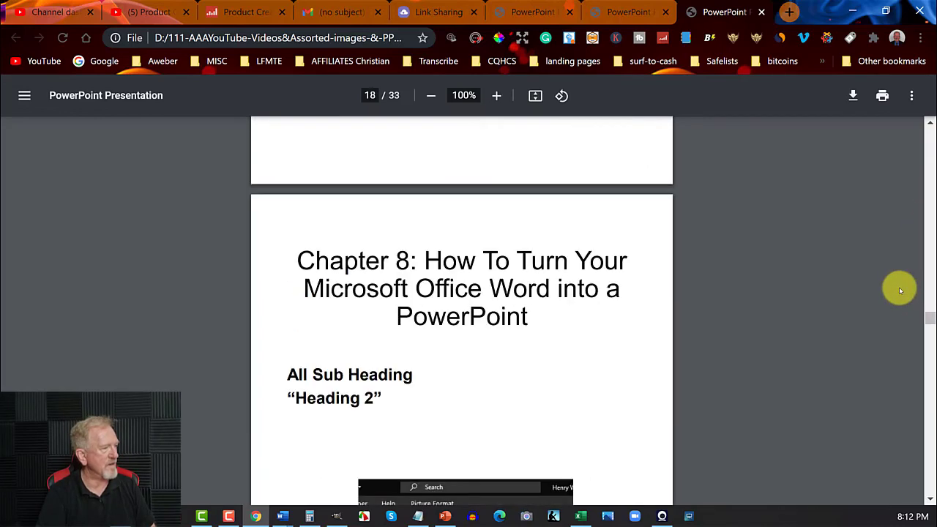
pyautogui.scroll(-10, 900, 291)
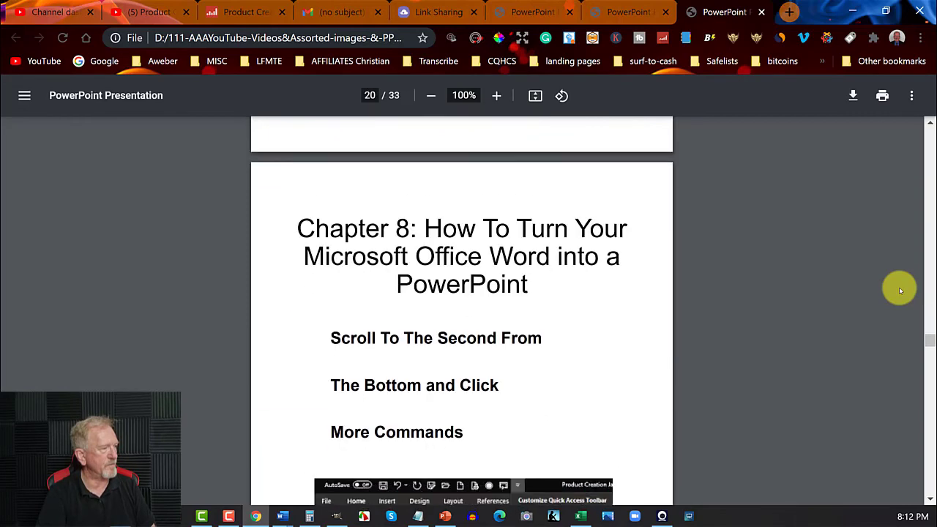
pyautogui.scroll(-10, 900, 291)
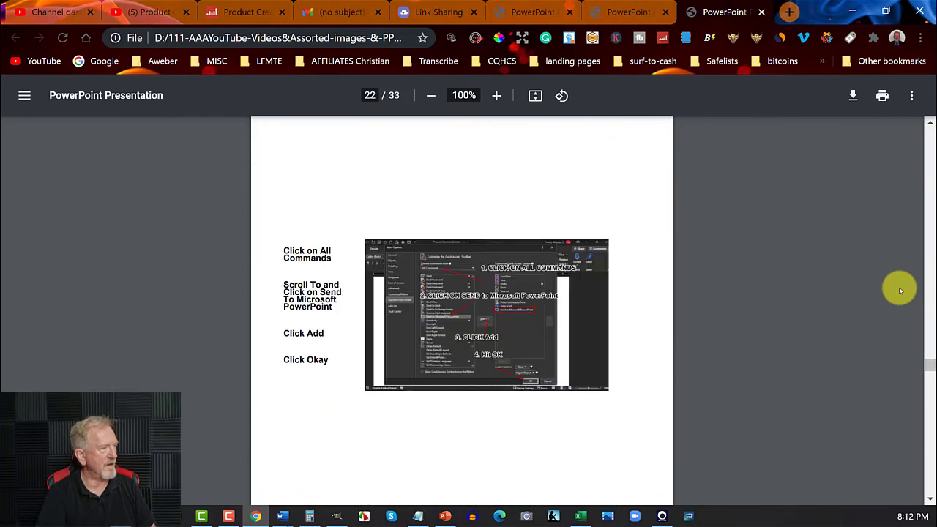
pyautogui.scroll(-10, 900, 292)
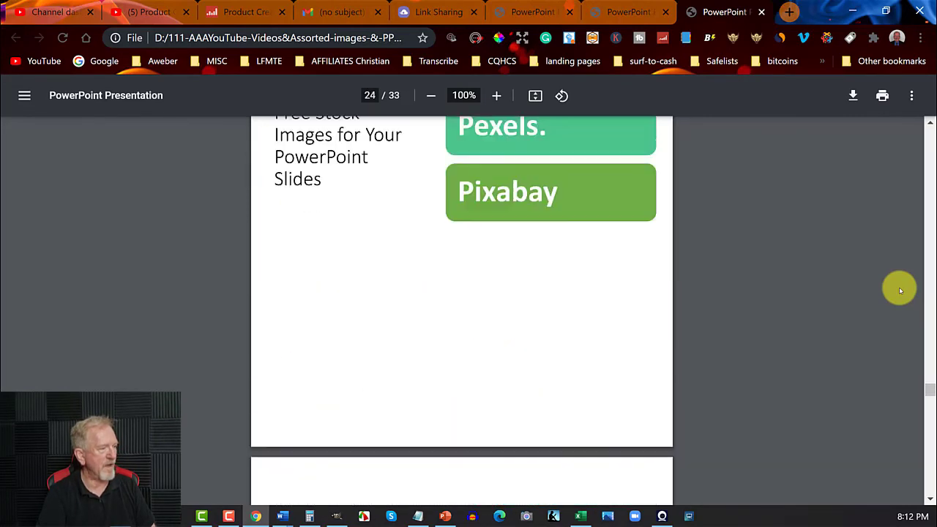
pyautogui.scroll(-10, 900, 291)
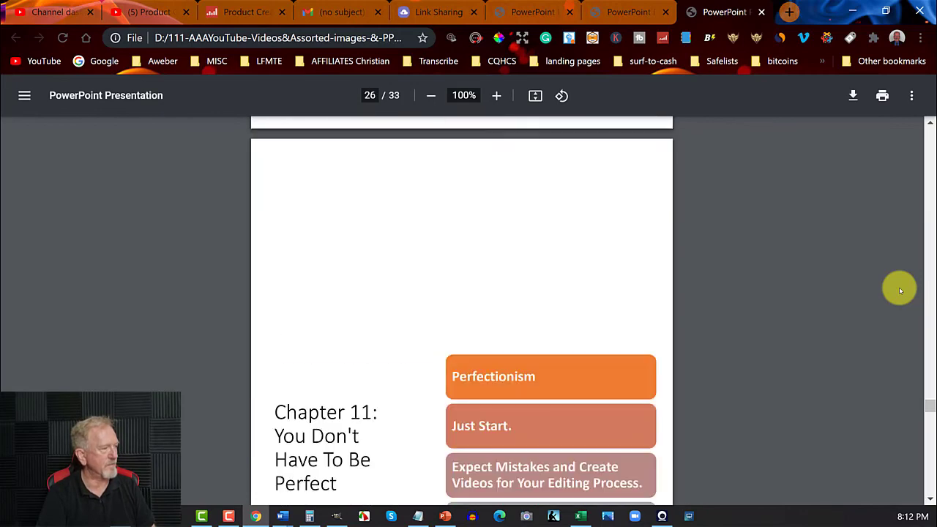
pyautogui.scroll(-10, 900, 290)
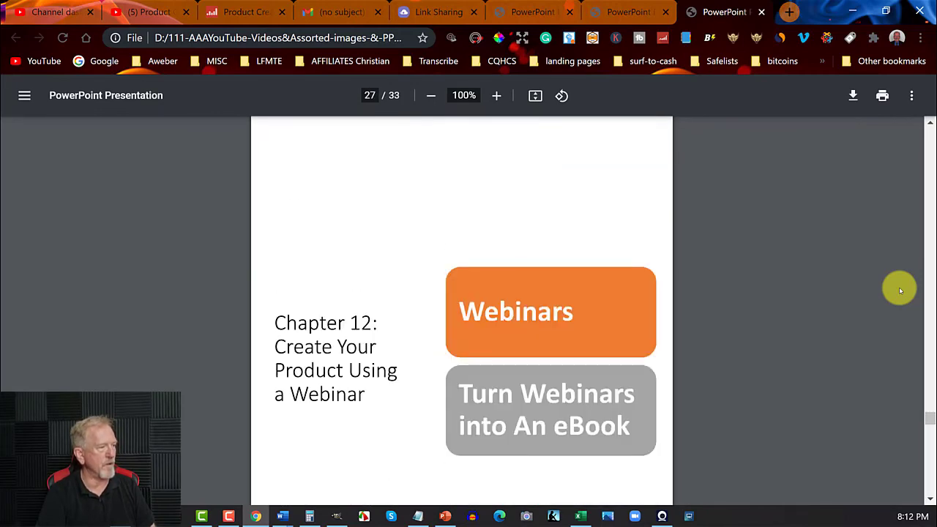
pyautogui.scroll(-8, 900, 291)
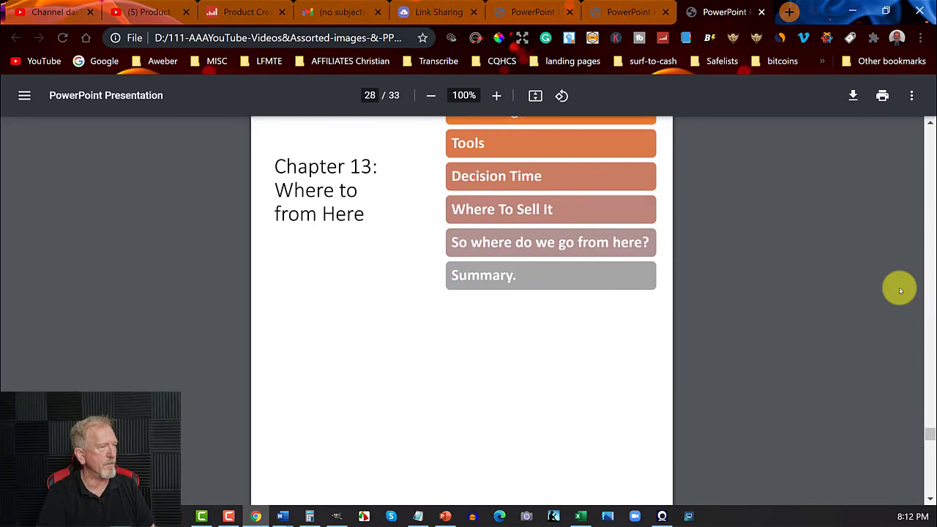
pyautogui.scroll(-6, 900, 291)
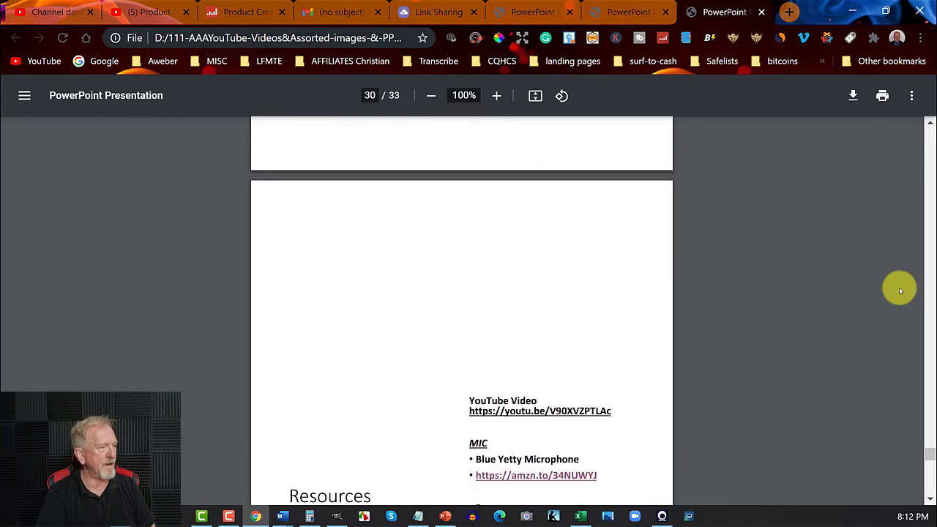